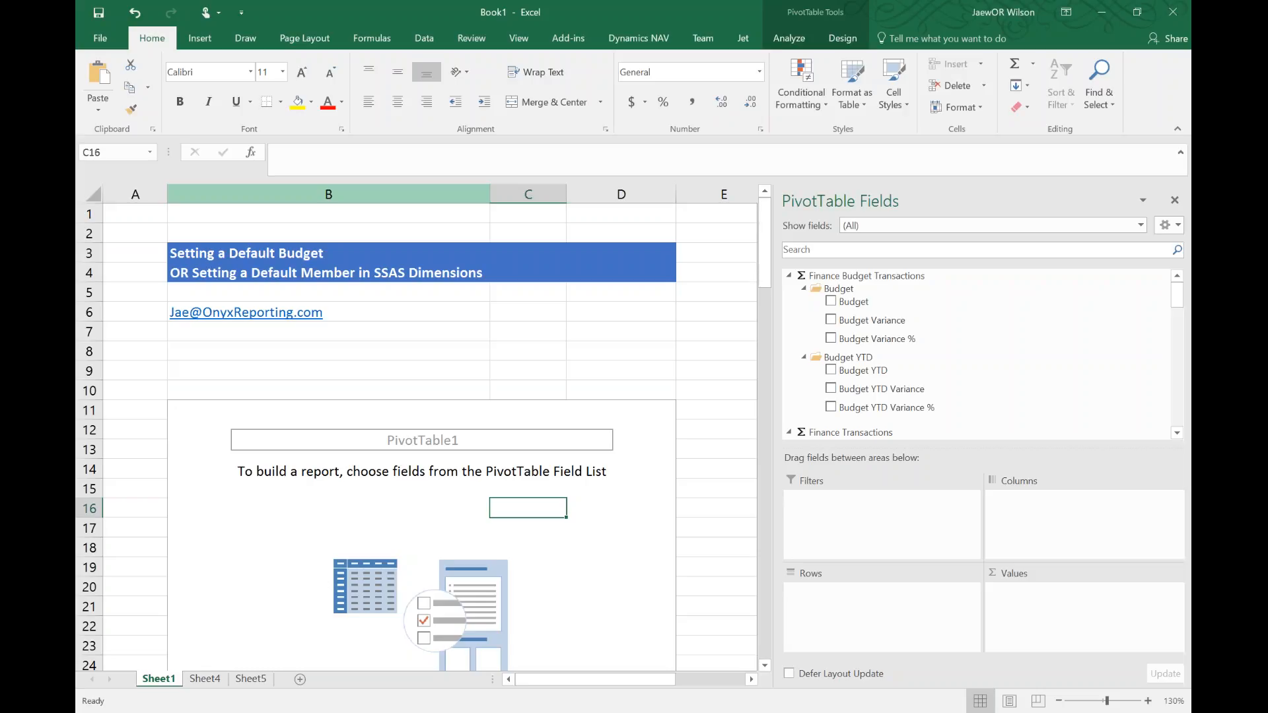
Step: Add the Budget, Budget Variance and Amount measures to the pivot table values
{"action": "left_click", "coordinate": [831, 301]}
{"action": "left_click", "coordinate": [831, 319]}
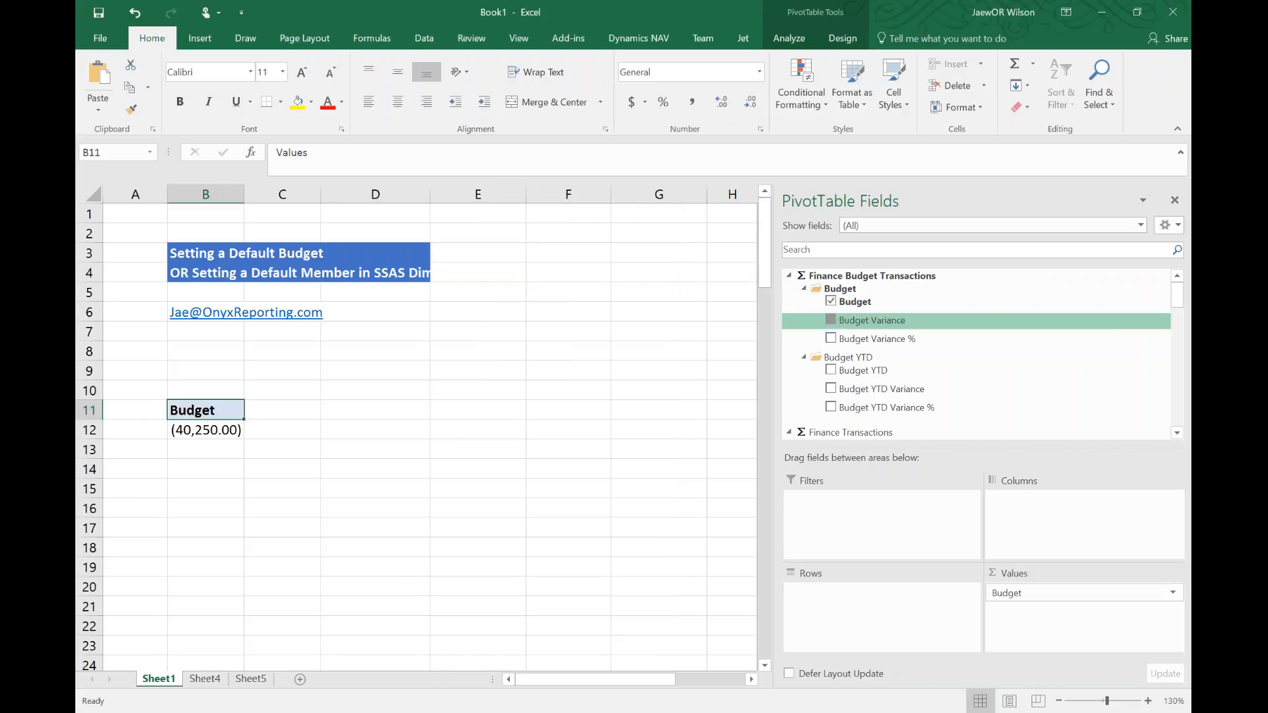
{"action": "scroll", "coordinate": [865, 372], "scroll_direction": "down", "scroll_amount": 2}
{"action": "left_click", "coordinate": [830, 384]}
Step: Break the pivot table down by Chart of Accounts in the rows and review the budget figures per account
{"action": "scroll", "coordinate": [857, 404], "scroll_direction": "down", "scroll_amount": 6}
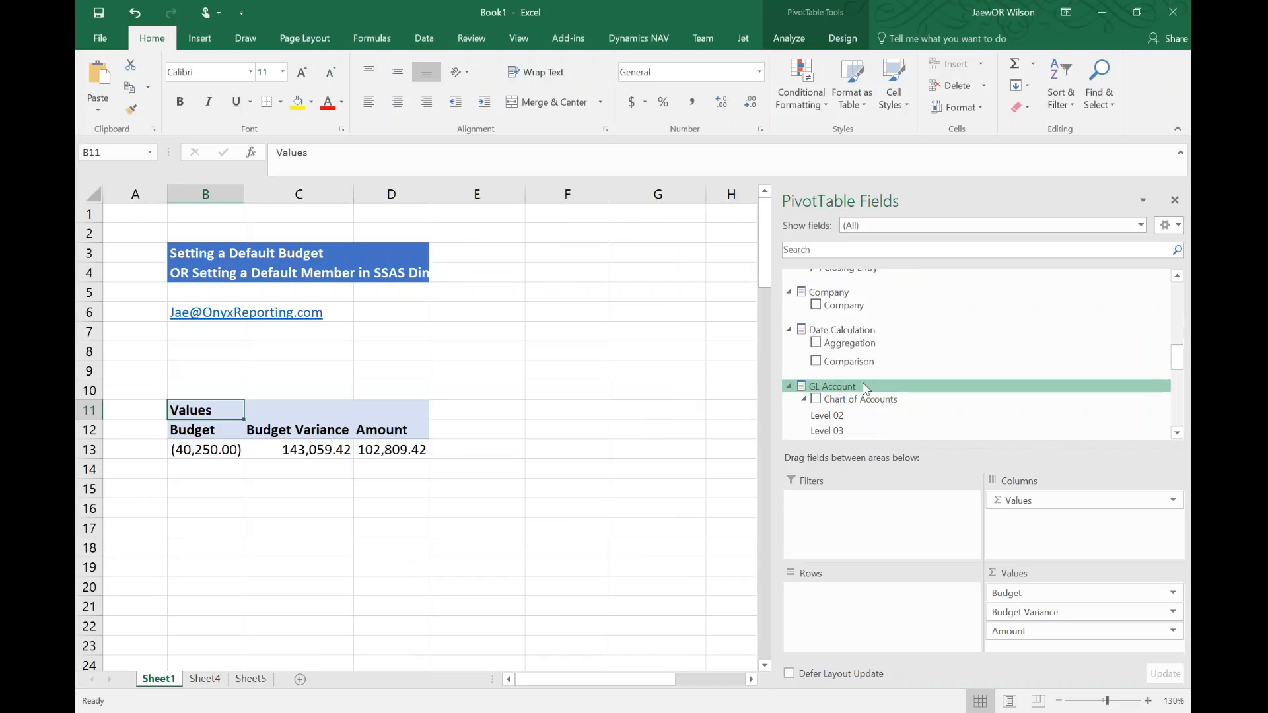
{"action": "left_click", "coordinate": [857, 400]}
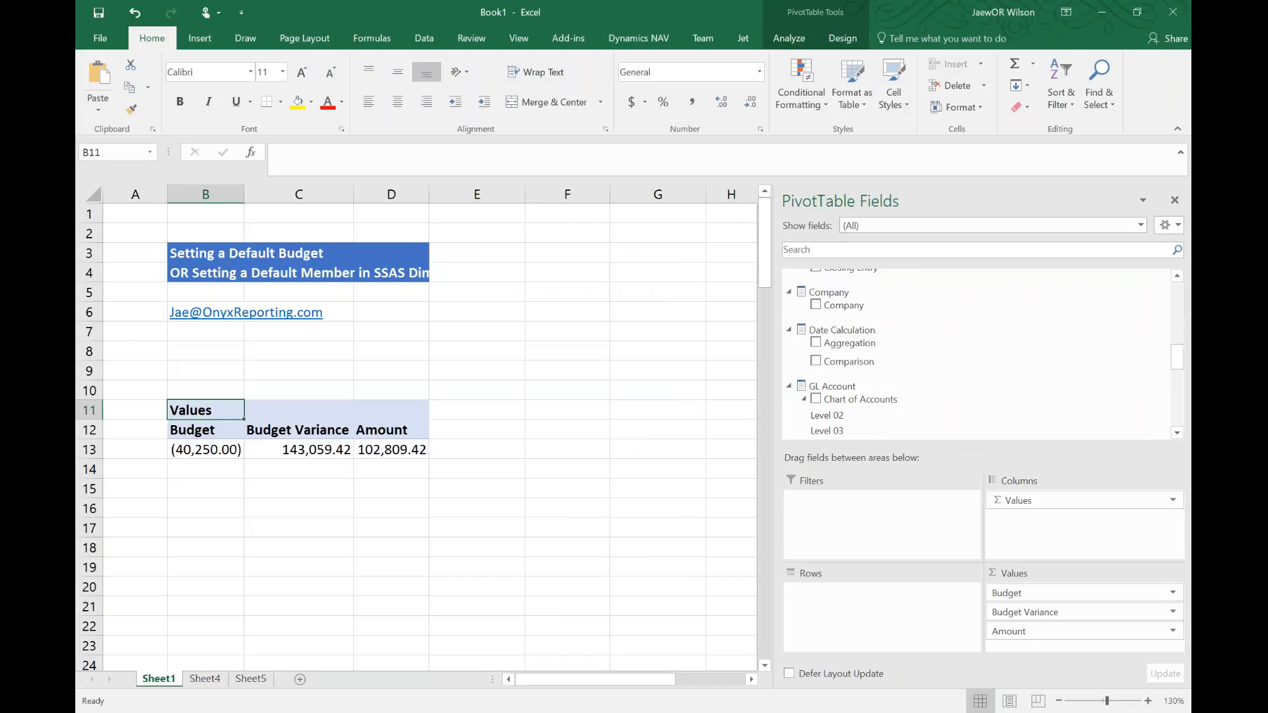
{"action": "left_click", "coordinate": [575, 525]}
{"action": "scroll", "coordinate": [531, 455], "scroll_direction": "down", "scroll_amount": 3}
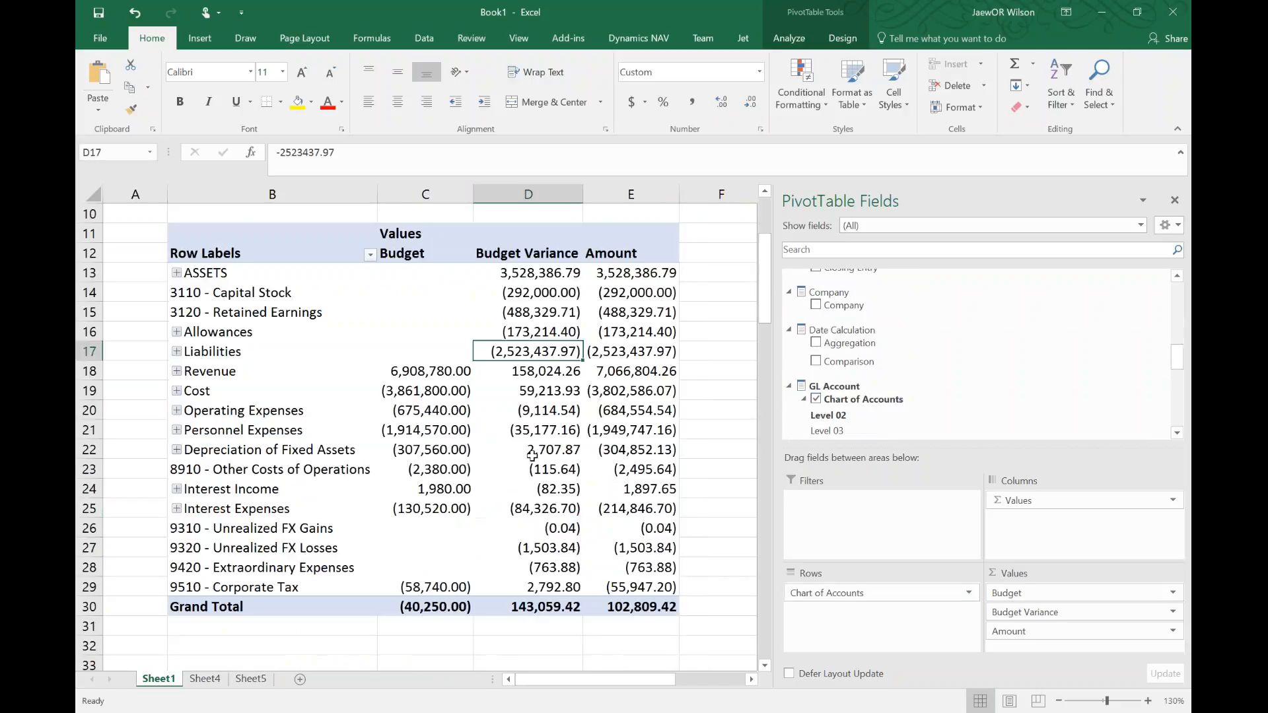
{"action": "left_click", "coordinate": [438, 371]}
{"action": "left_click_drag", "start_coordinate": [438, 371], "coordinate": [631, 495]}
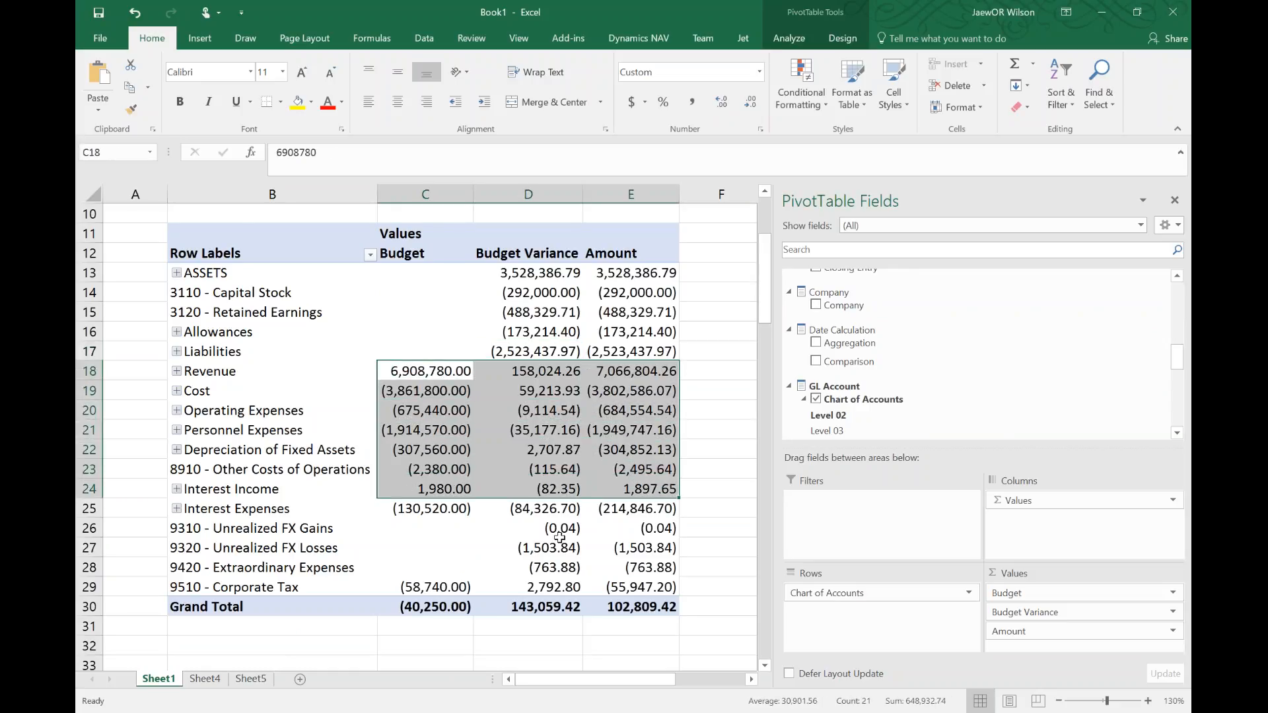
{"action": "left_click_drag", "start_coordinate": [439, 611], "coordinate": [444, 371]}
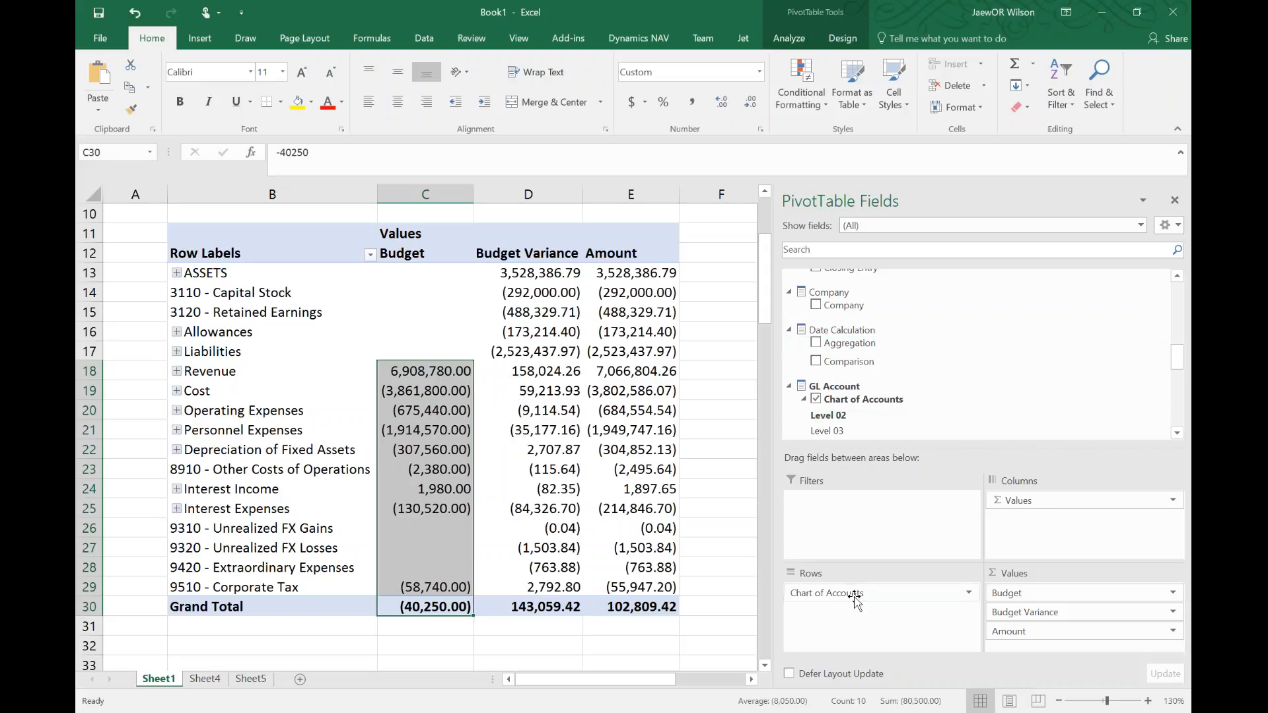
Step: Replace Chart of Accounts with Budget Name in the pivot table rows
{"action": "left_click", "coordinate": [816, 399]}
{"action": "scroll", "coordinate": [850, 396], "scroll_direction": "down", "scroll_amount": 5}
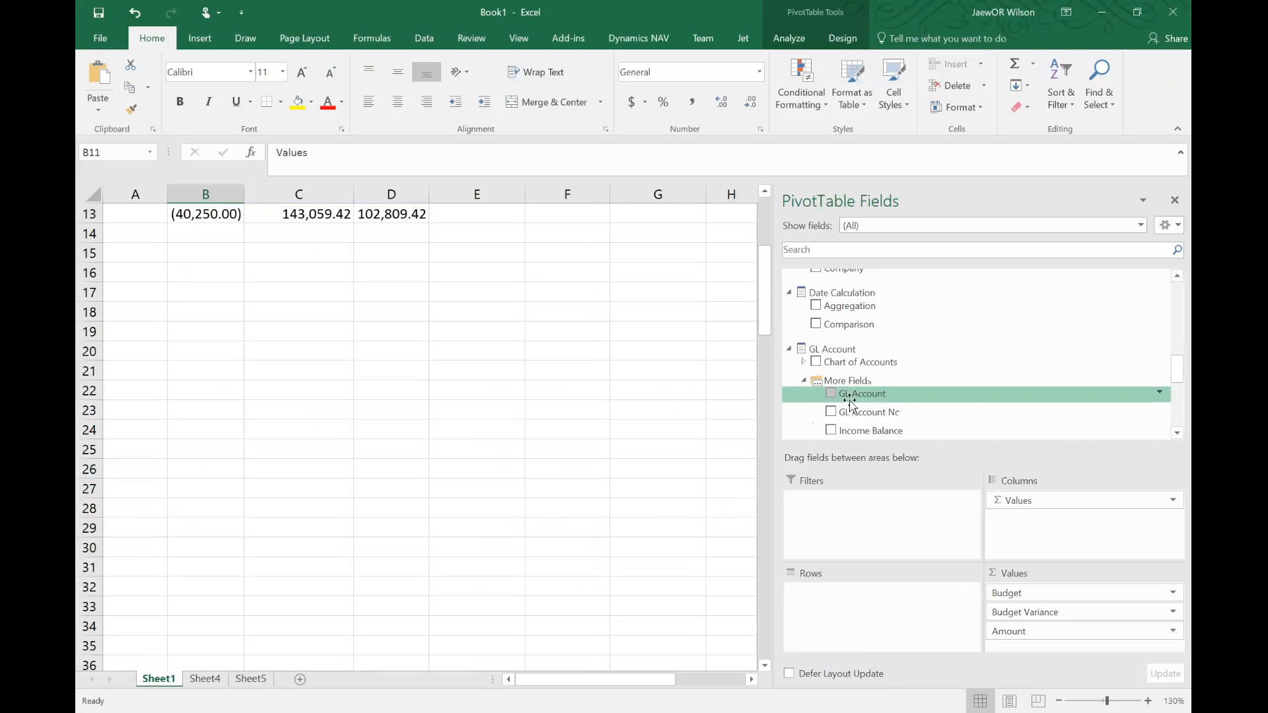
{"action": "scroll", "coordinate": [850, 401], "scroll_direction": "down", "scroll_amount": 5}
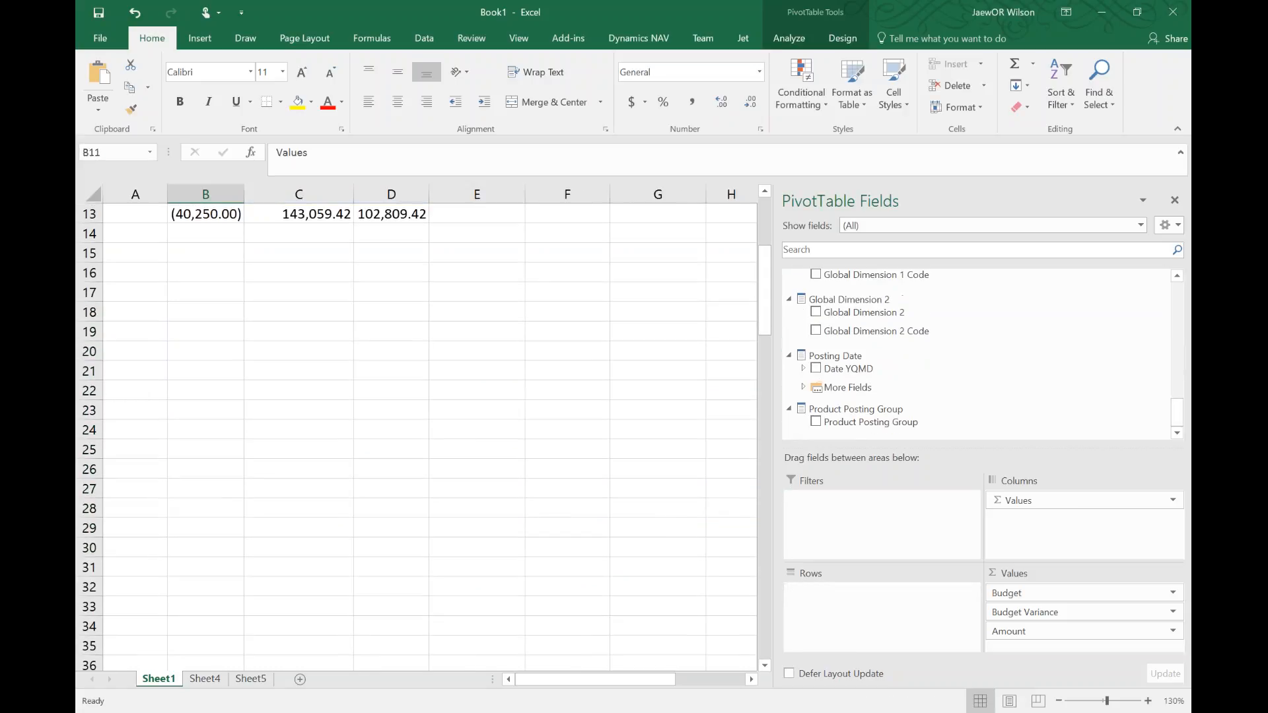
{"action": "scroll", "coordinate": [852, 404], "scroll_direction": "up", "scroll_amount": 8}
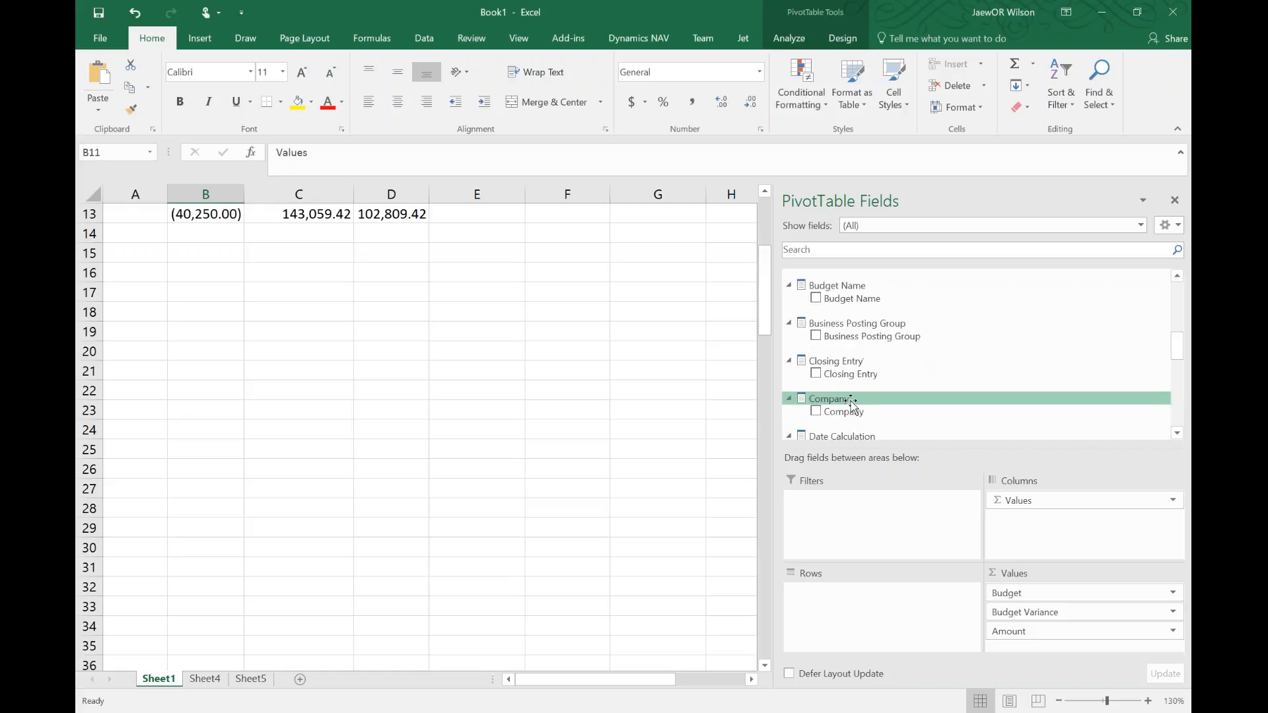
{"action": "left_click_drag", "start_coordinate": [852, 336], "coordinate": [879, 614]}
{"action": "left_click", "coordinate": [272, 252]}
{"action": "scroll", "coordinate": [271, 257], "scroll_direction": "up", "scroll_amount": 2}
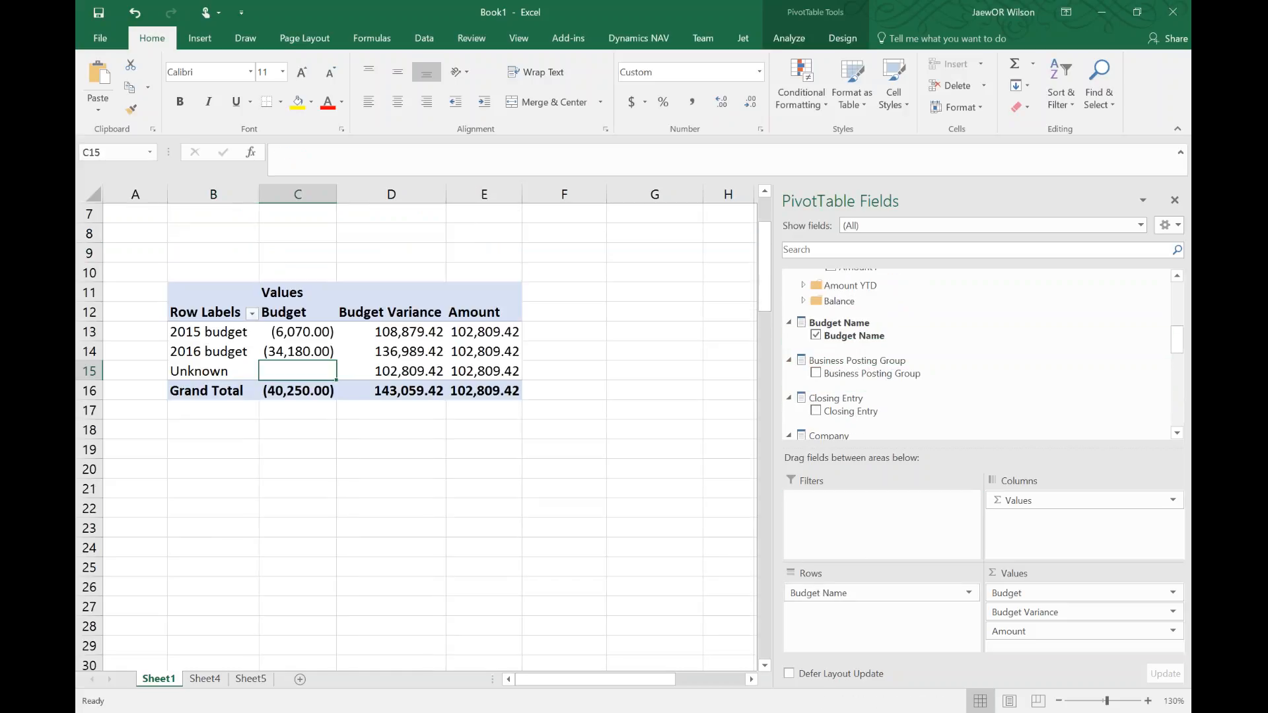
Step: Review the 2015 and 2016 budget rows and autofit column B to its contents
{"action": "left_click_drag", "start_coordinate": [226, 325], "coordinate": [292, 350]}
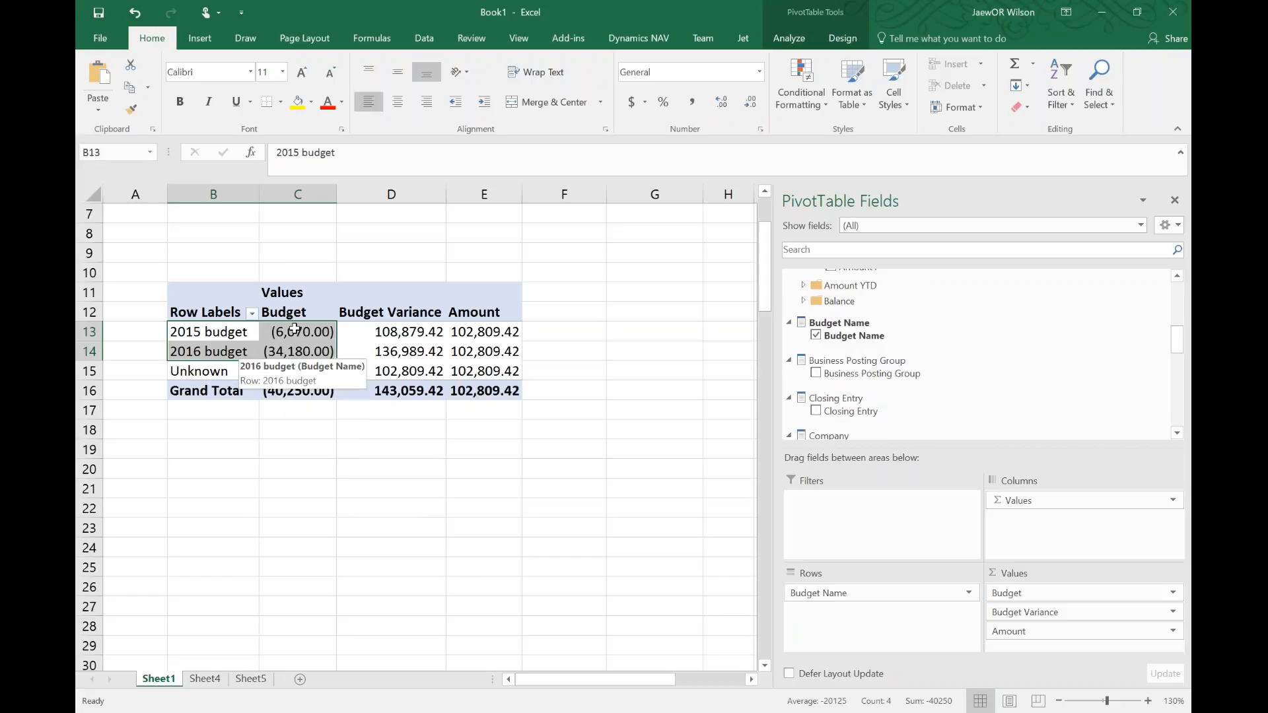
{"action": "scroll", "coordinate": [294, 328], "scroll_direction": "up", "scroll_amount": 2}
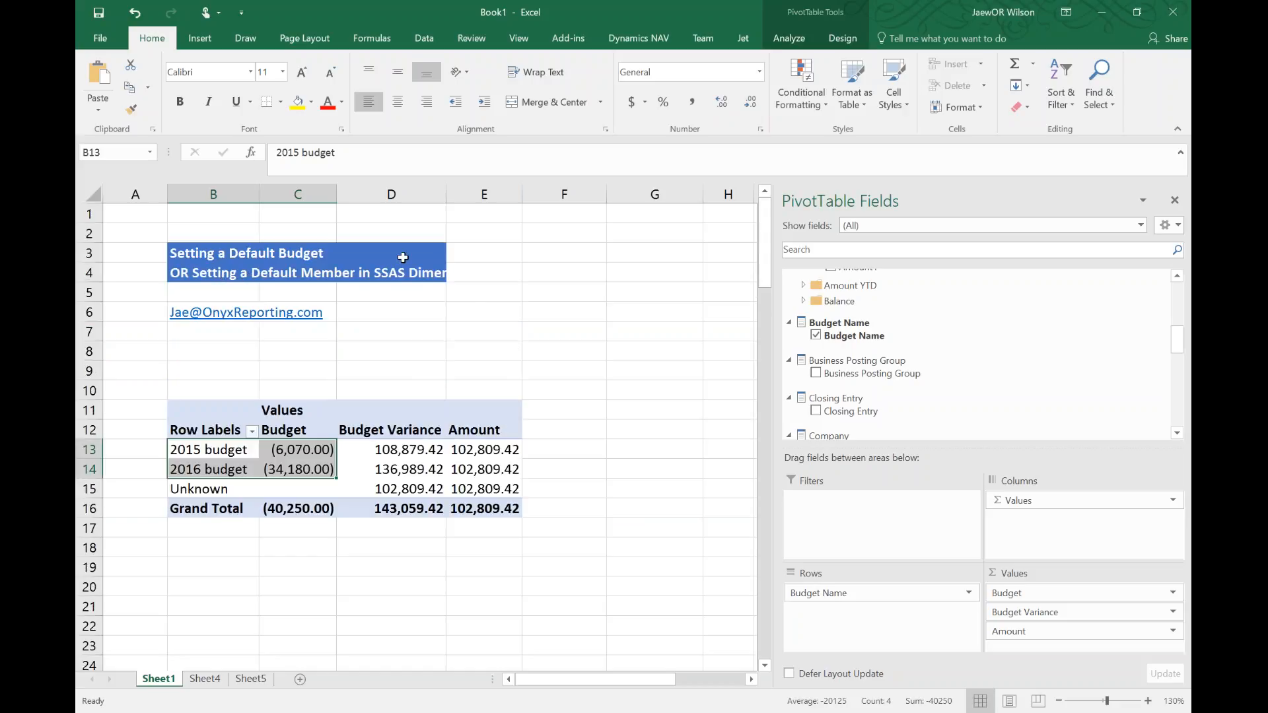
{"action": "left_click", "coordinate": [298, 194]}
{"action": "double_click", "coordinate": [260, 194]}
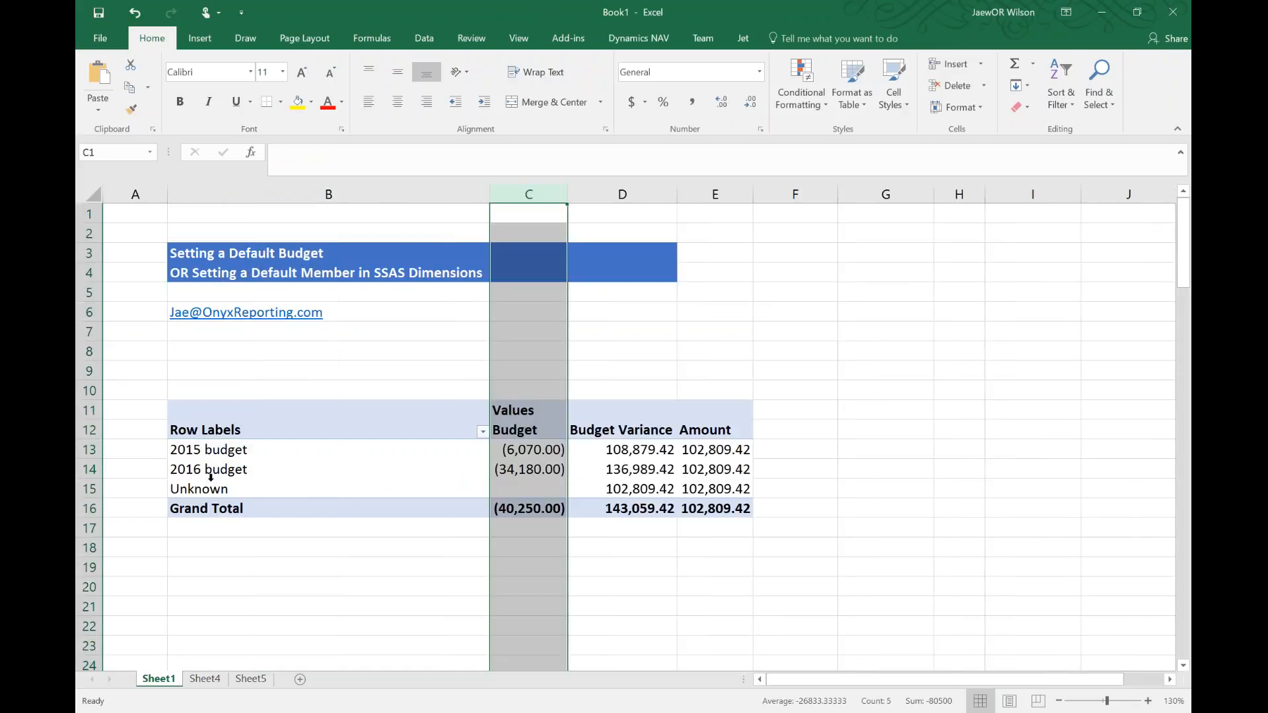
{"action": "left_click_drag", "start_coordinate": [212, 489], "coordinate": [216, 478]}
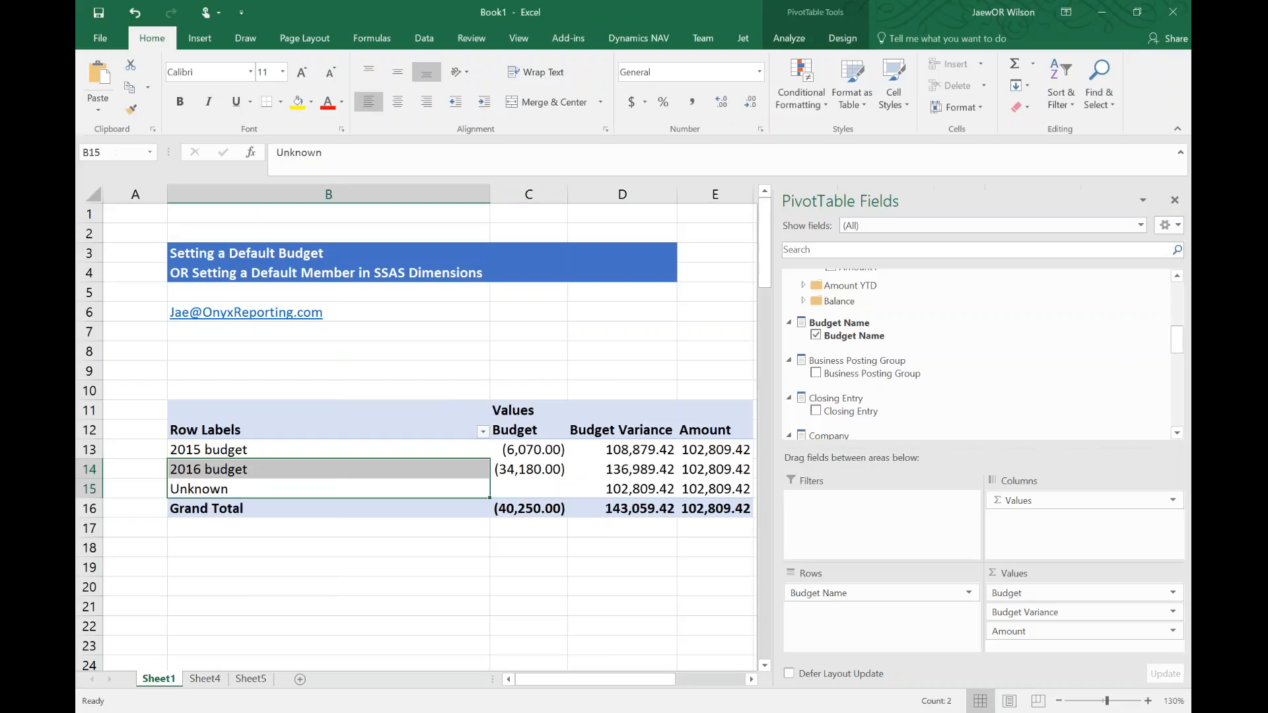
Step: Switch to Jet Data Manager Server, close the open dimension browser and move the window higher
{"action": "mouse_move", "coordinate": [670, 712]}
{"action": "left_click", "coordinate": [670, 654]}
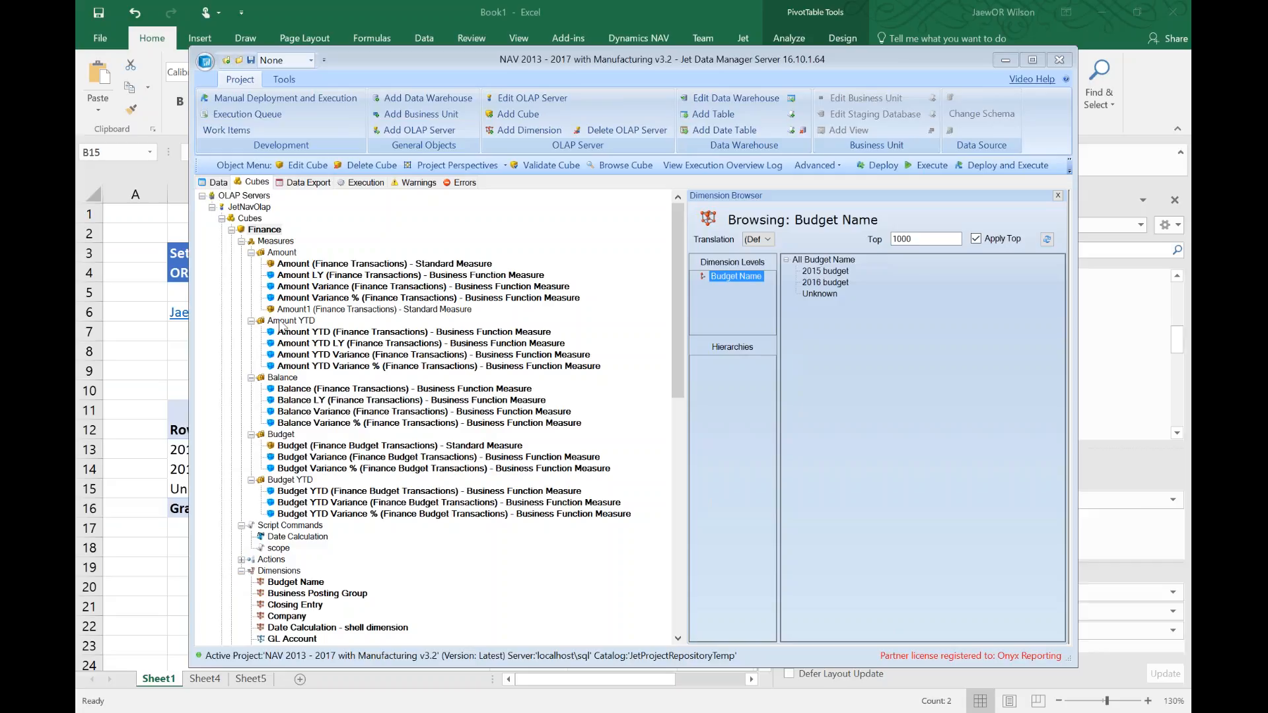
{"action": "left_click", "coordinate": [296, 581]}
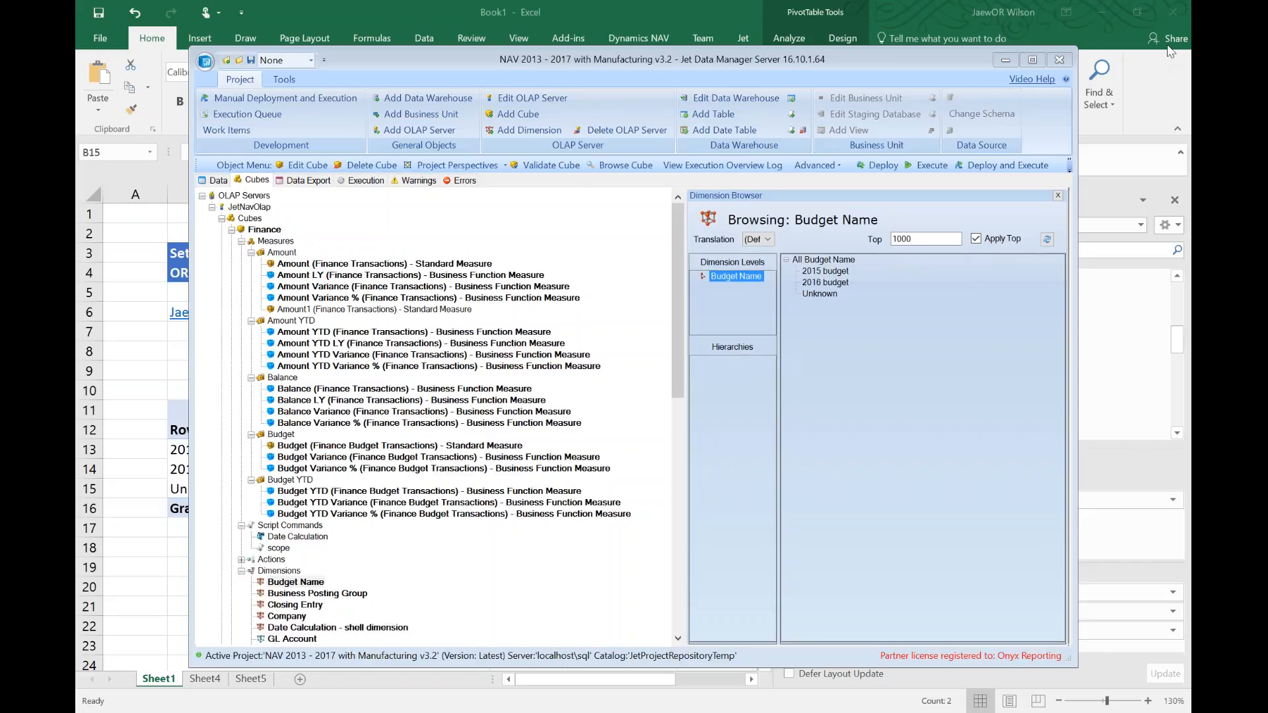
{"action": "left_click", "coordinate": [1058, 196]}
{"action": "right_click", "coordinate": [307, 585]}
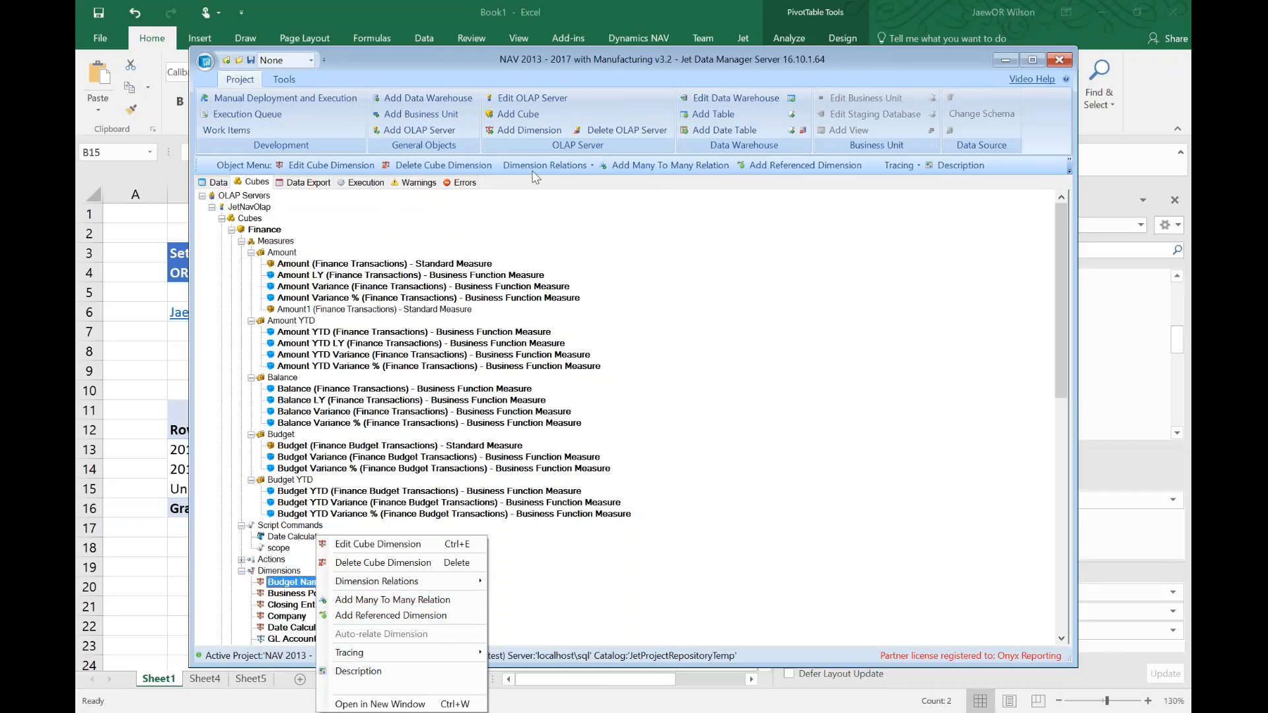
{"action": "left_click_drag", "start_coordinate": [616, 66], "coordinate": [628, 22]}
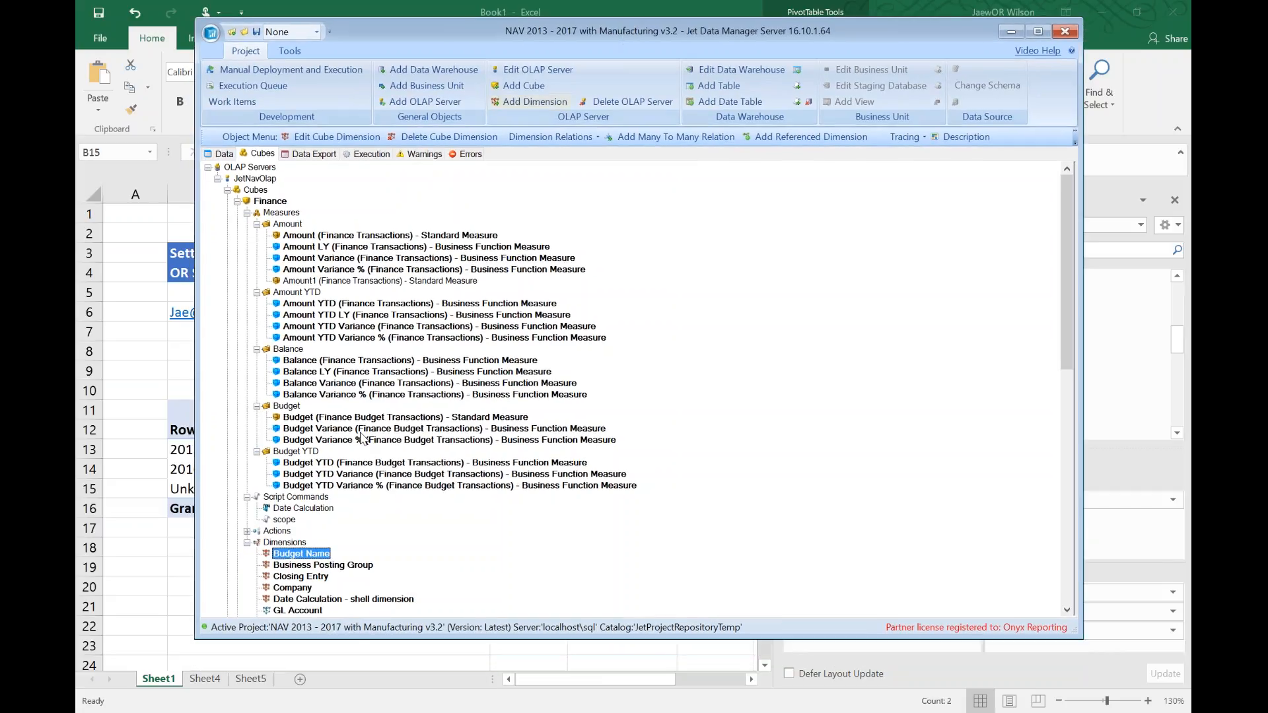
Step: Browse the members of the OLAP server's Budget Name dimension at the Budget Name level
{"action": "right_click", "coordinate": [314, 558]}
{"action": "left_click", "coordinate": [298, 564]}
{"action": "left_click", "coordinate": [297, 565]}
{"action": "scroll", "coordinate": [344, 567], "scroll_direction": "down", "scroll_amount": 4}
{"action": "scroll", "coordinate": [346, 567], "scroll_direction": "down", "scroll_amount": 6}
{"action": "right_click", "coordinate": [275, 422]}
{"action": "right_click", "coordinate": [275, 431]}
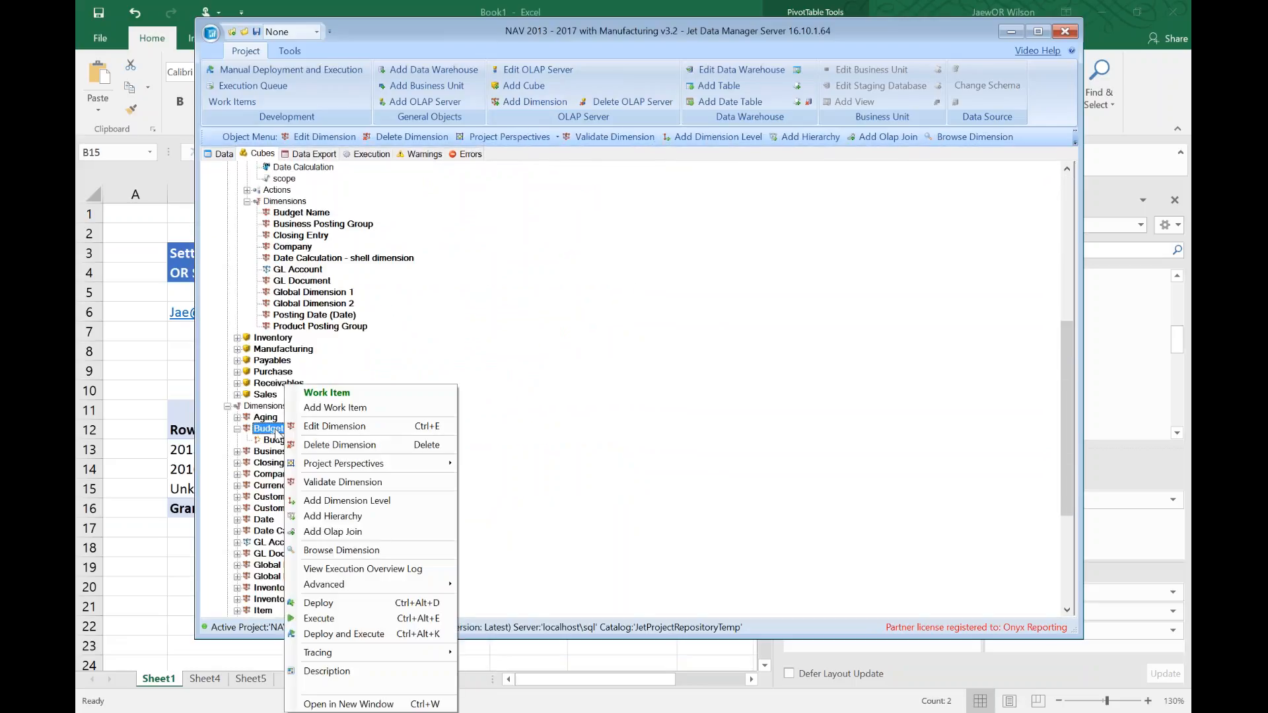
{"action": "left_click", "coordinate": [341, 557]}
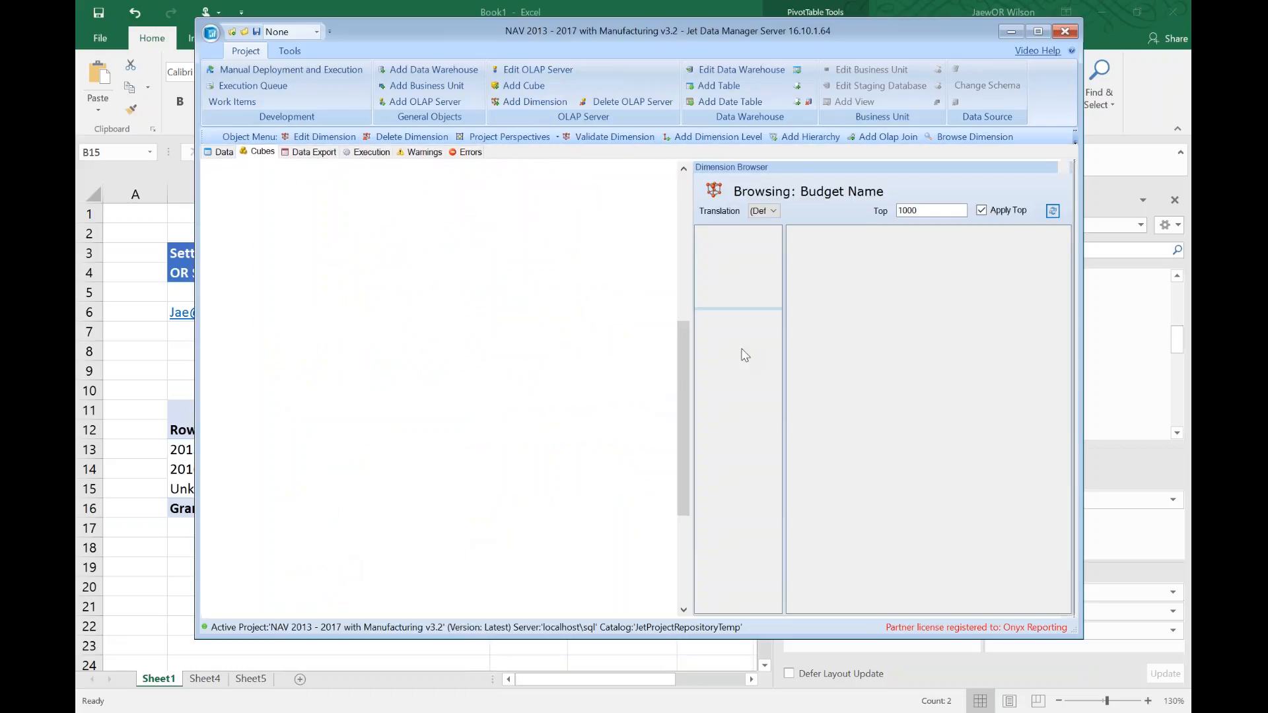
{"action": "left_click", "coordinate": [742, 248]}
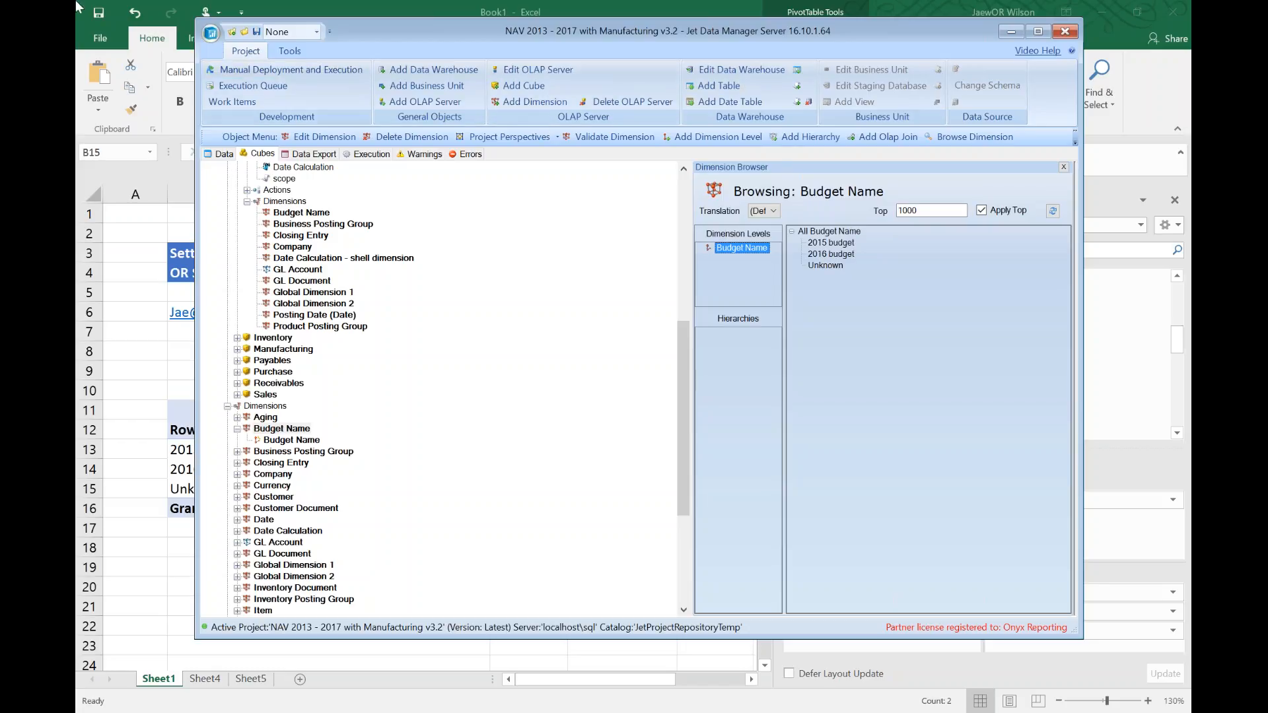
Step: Preview the Budget Name table of the JetNavDwh data warehouse
{"action": "left_click", "coordinate": [223, 155]}
{"action": "left_click", "coordinate": [302, 206]}
{"action": "scroll", "coordinate": [305, 212], "scroll_direction": "up", "scroll_amount": 2}
{"action": "left_click", "coordinate": [295, 300]}
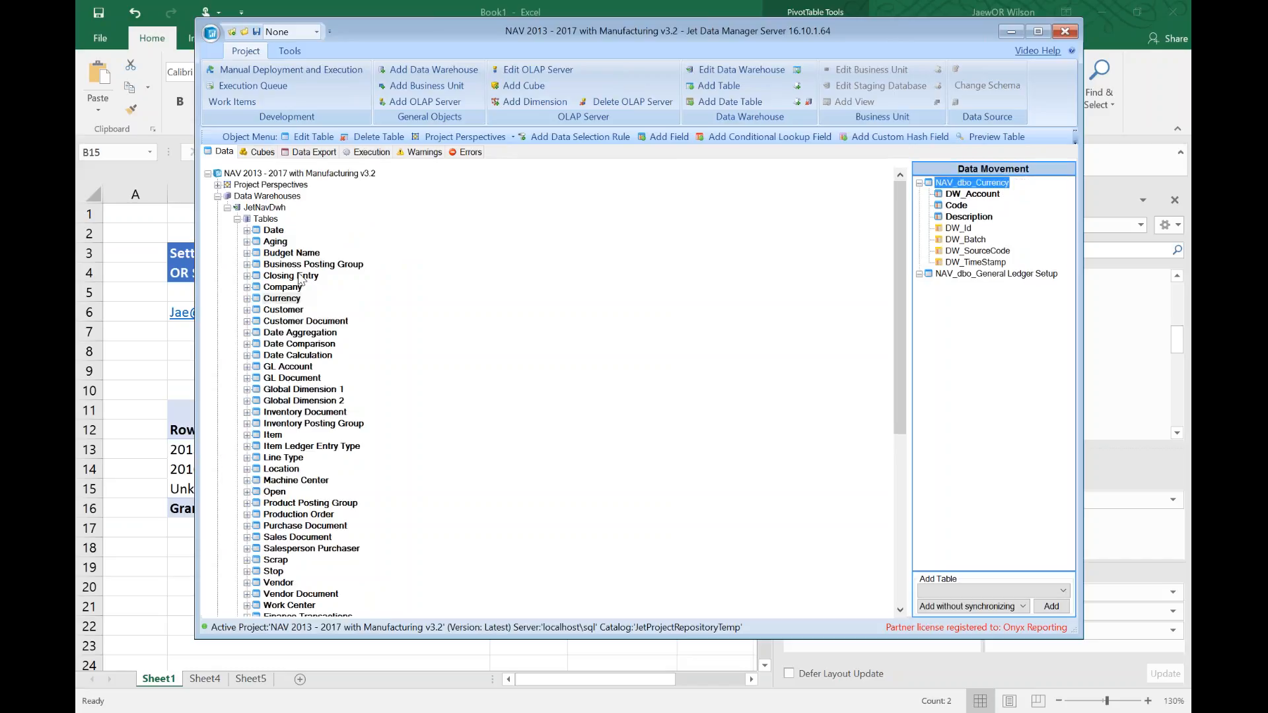
{"action": "right_click", "coordinate": [309, 254]}
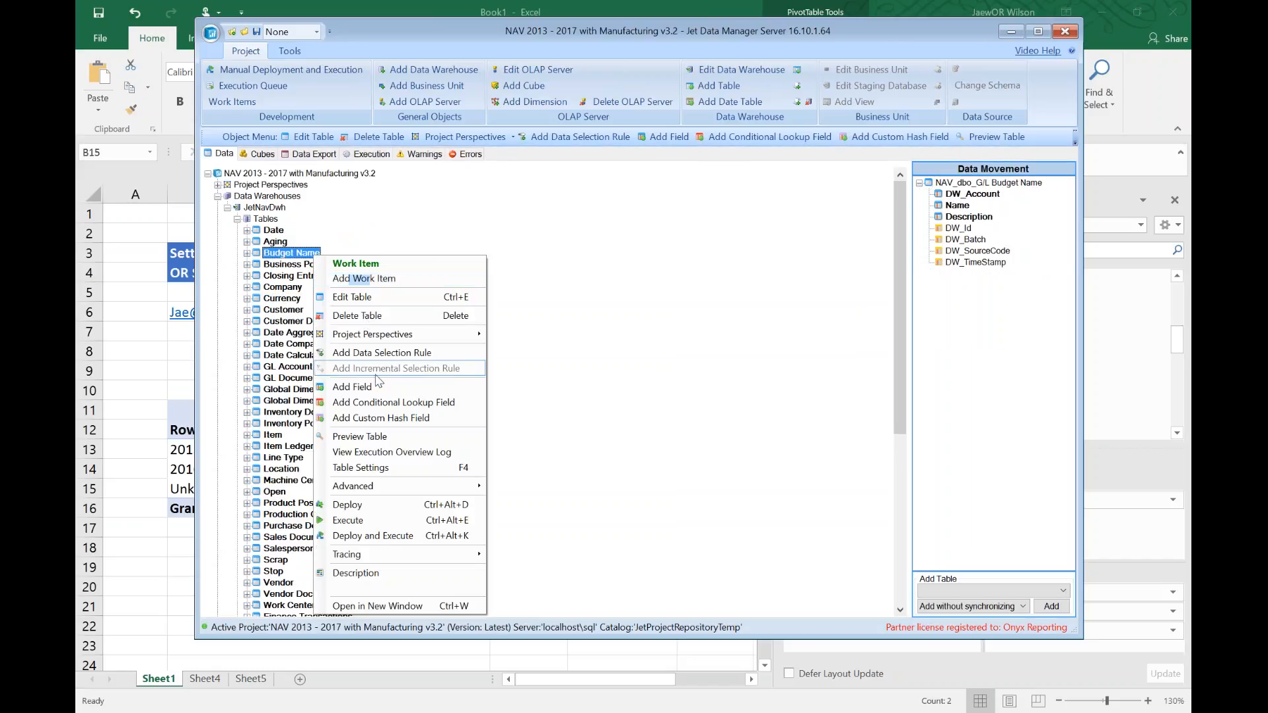
{"action": "mouse_move", "coordinate": [375, 338]}
{"action": "left_click", "coordinate": [382, 436]}
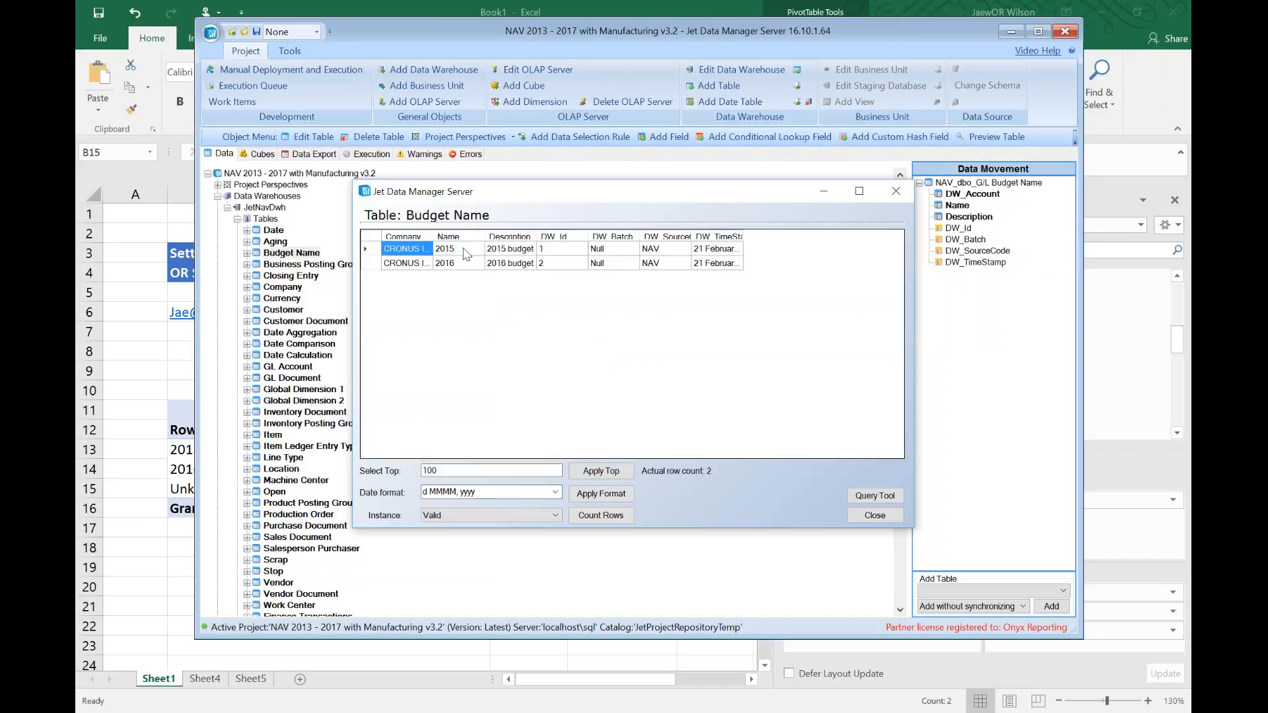
Step: Widen the preview's Name column, check the Name value for the 2016 budget and close the preview
{"action": "left_click_drag", "start_coordinate": [483, 236], "coordinate": [608, 236]}
{"action": "left_click", "coordinate": [496, 265]}
{"action": "left_click", "coordinate": [457, 265]}
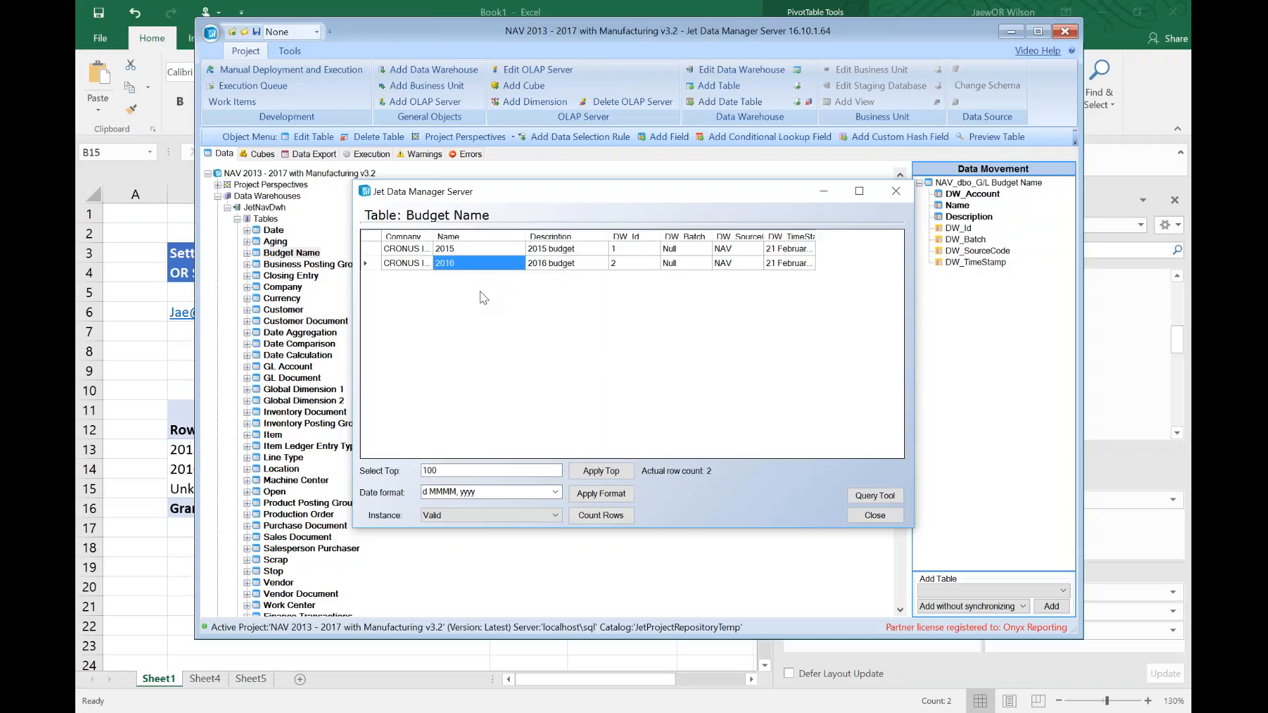
{"action": "left_click", "coordinate": [879, 515]}
Step: Open the Budget Name level of the Budget Name dimension for editing
{"action": "left_click", "coordinate": [262, 153]}
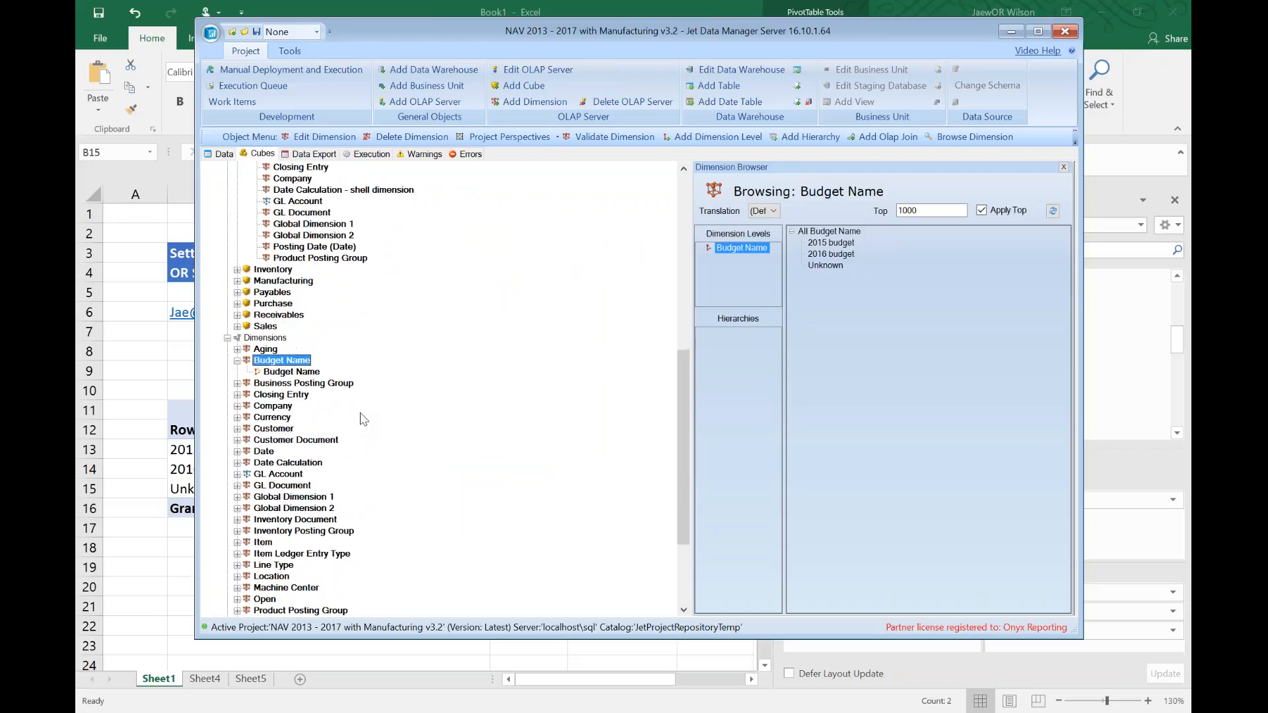
{"action": "scroll", "coordinate": [360, 414], "scroll_direction": "down", "scroll_amount": 1}
{"action": "left_click", "coordinate": [283, 338]}
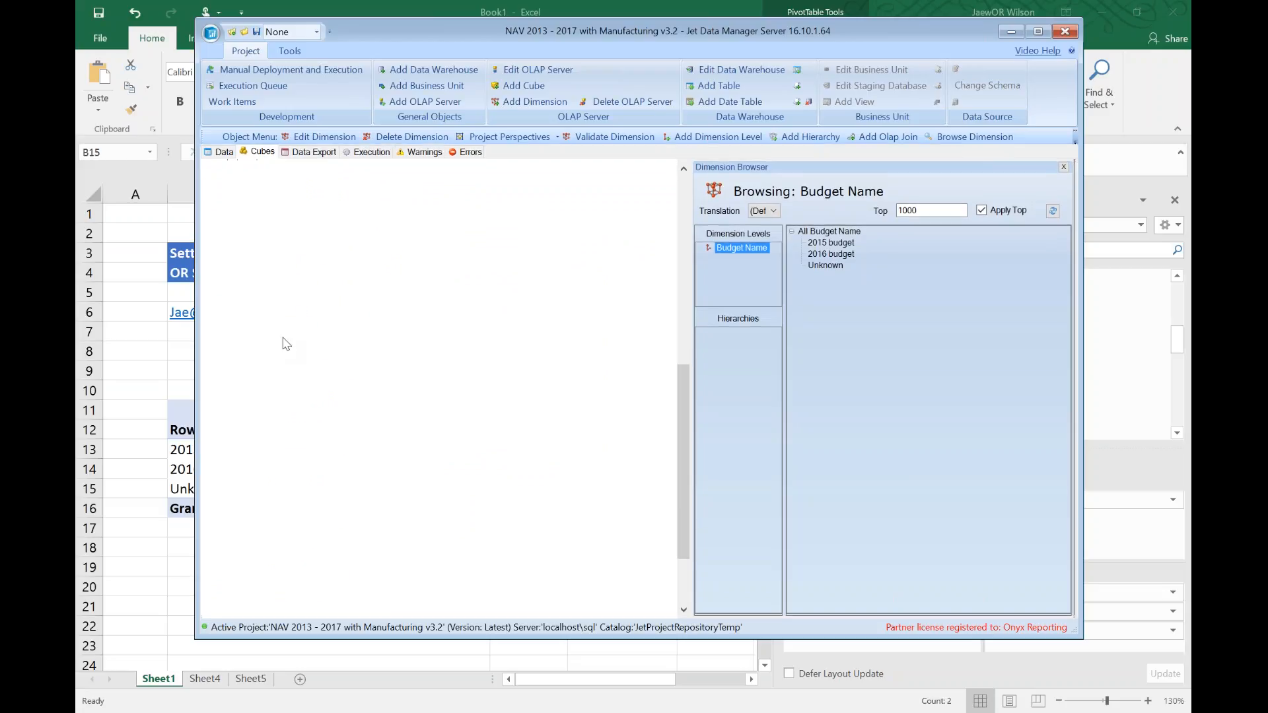
{"action": "right_click", "coordinate": [288, 339]}
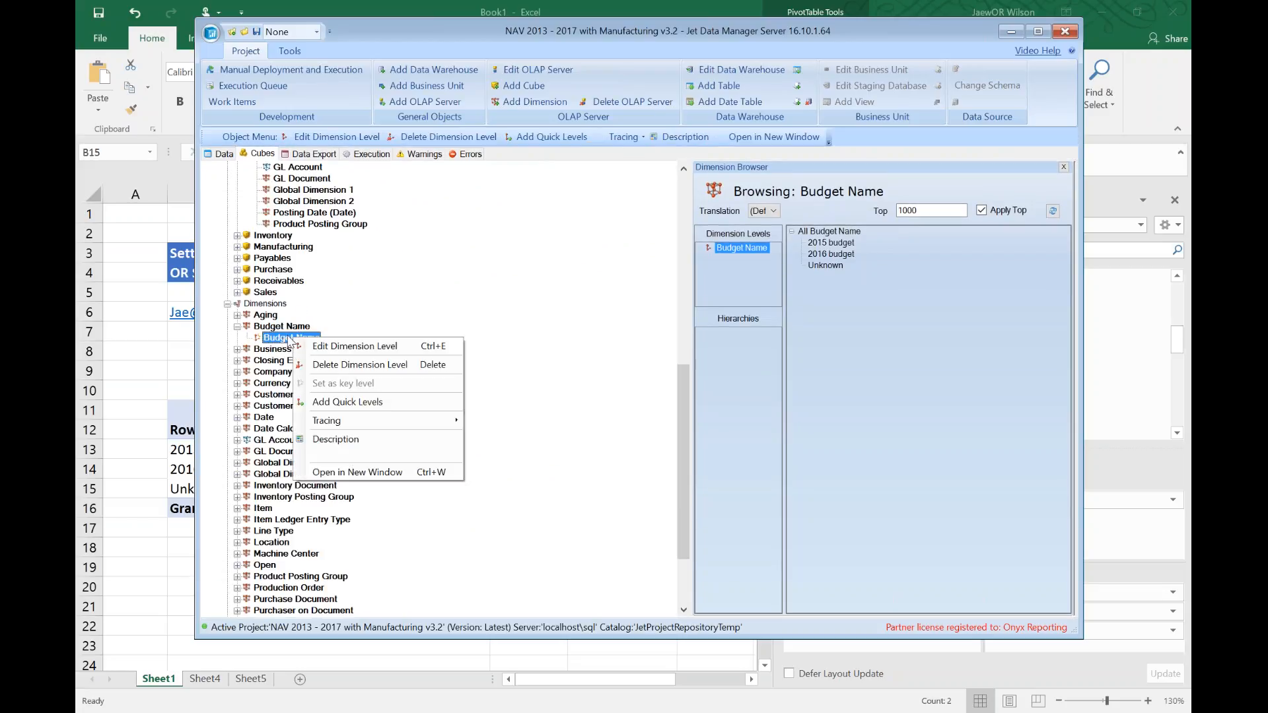
{"action": "scroll", "coordinate": [292, 342], "scroll_direction": "up", "scroll_amount": 4}
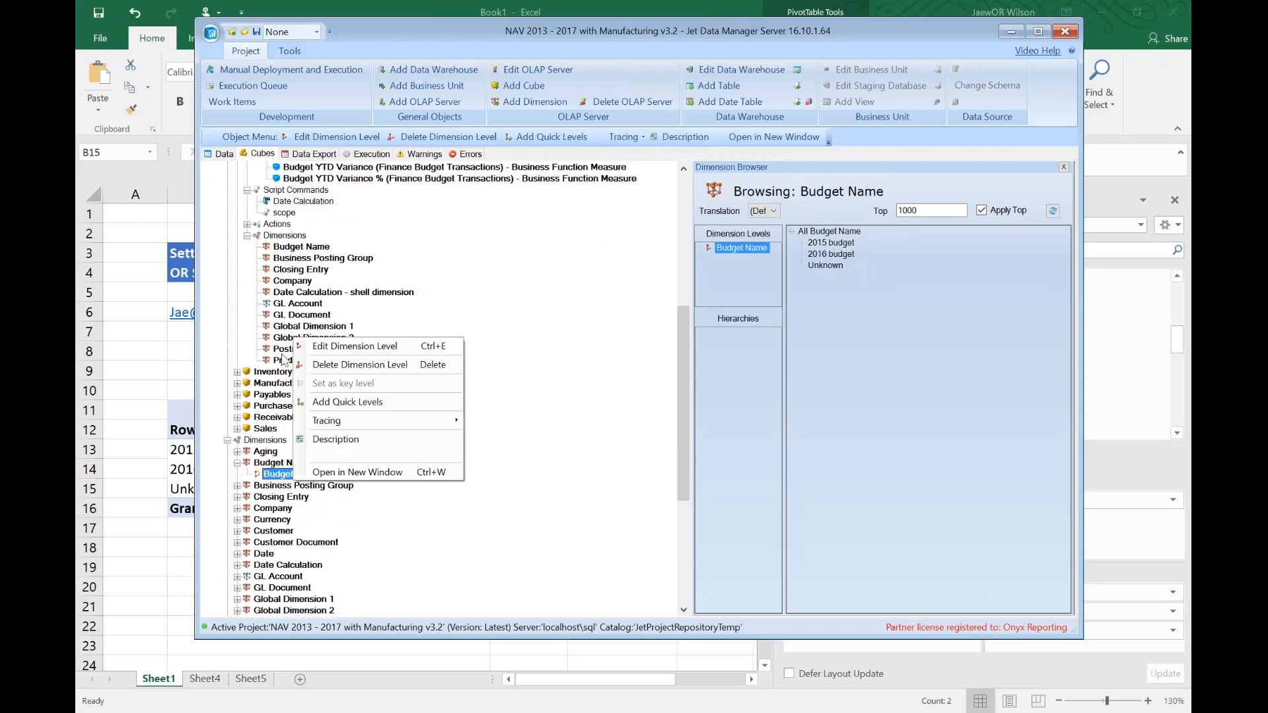
{"action": "left_click", "coordinate": [362, 354]}
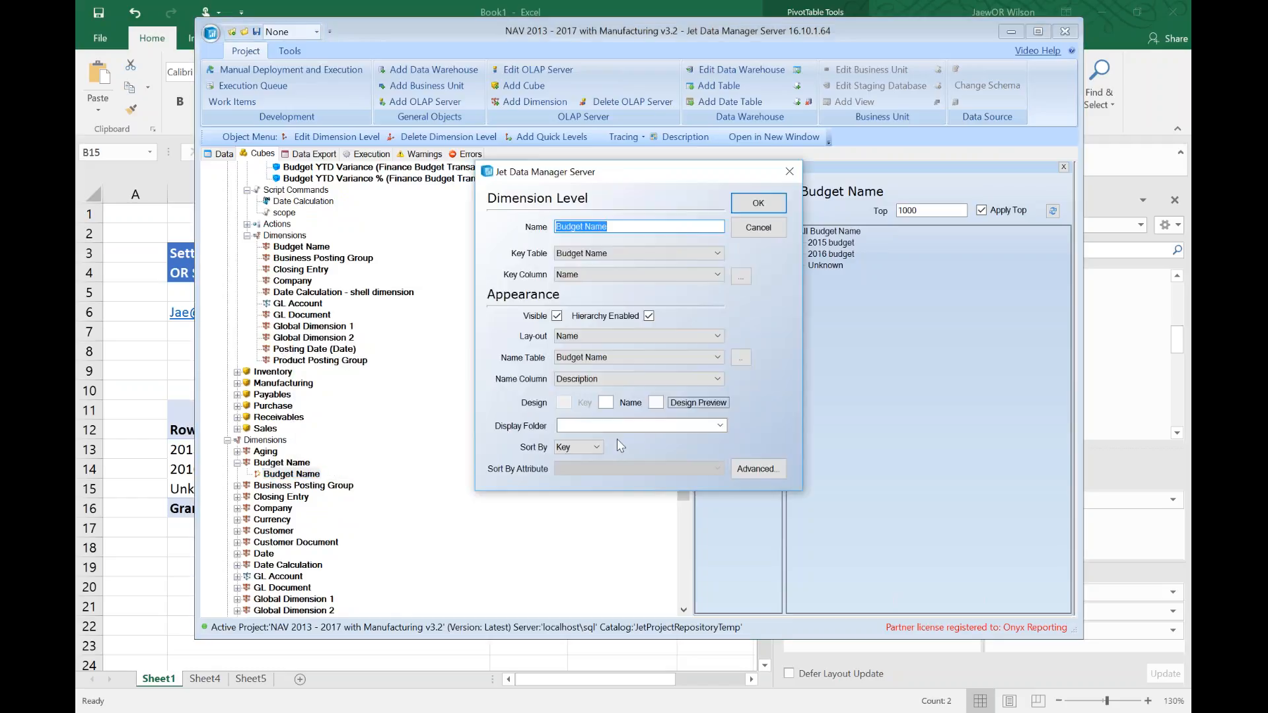
Step: Set the dimension level's advanced Default Member attribute to [Budget Name].[Budget Name].&[2016] and save the level
{"action": "left_click", "coordinate": [751, 469]}
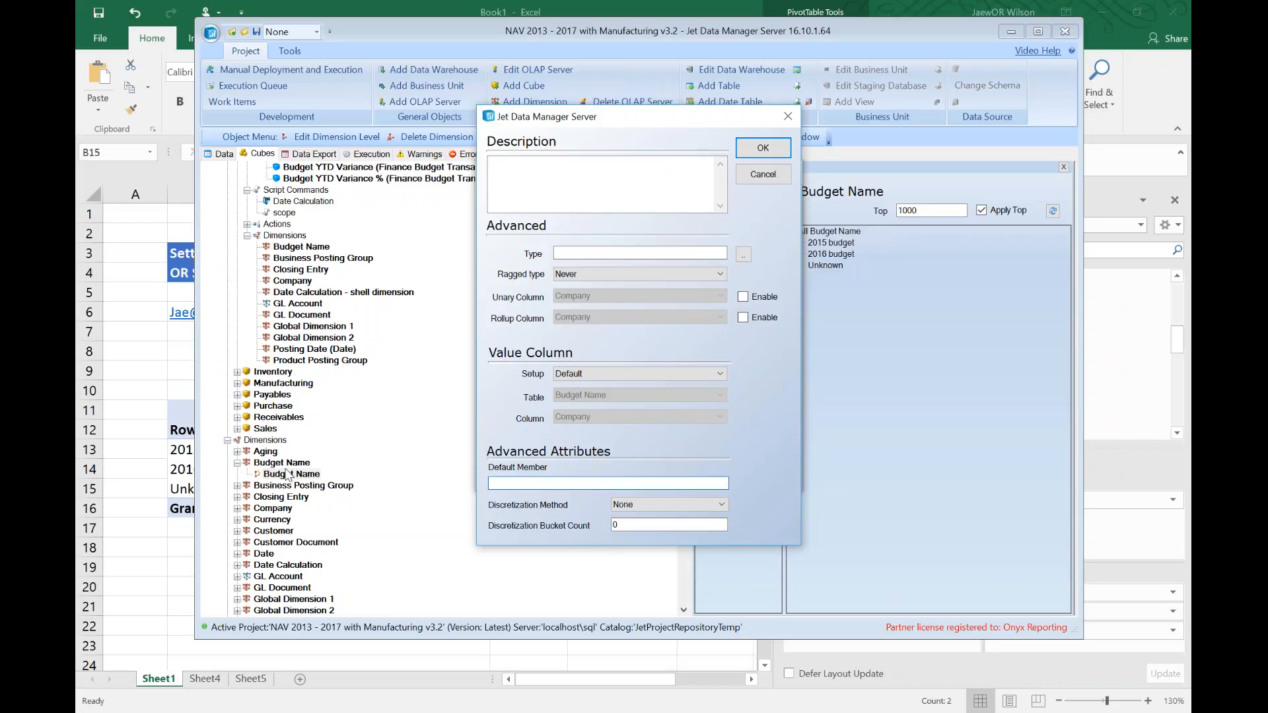
{"action": "type", "text": "[Budget]"}
{"action": "key", "text": "BackSpace"}
{"action": "type", "text": "Name].[Budtget Name]"}
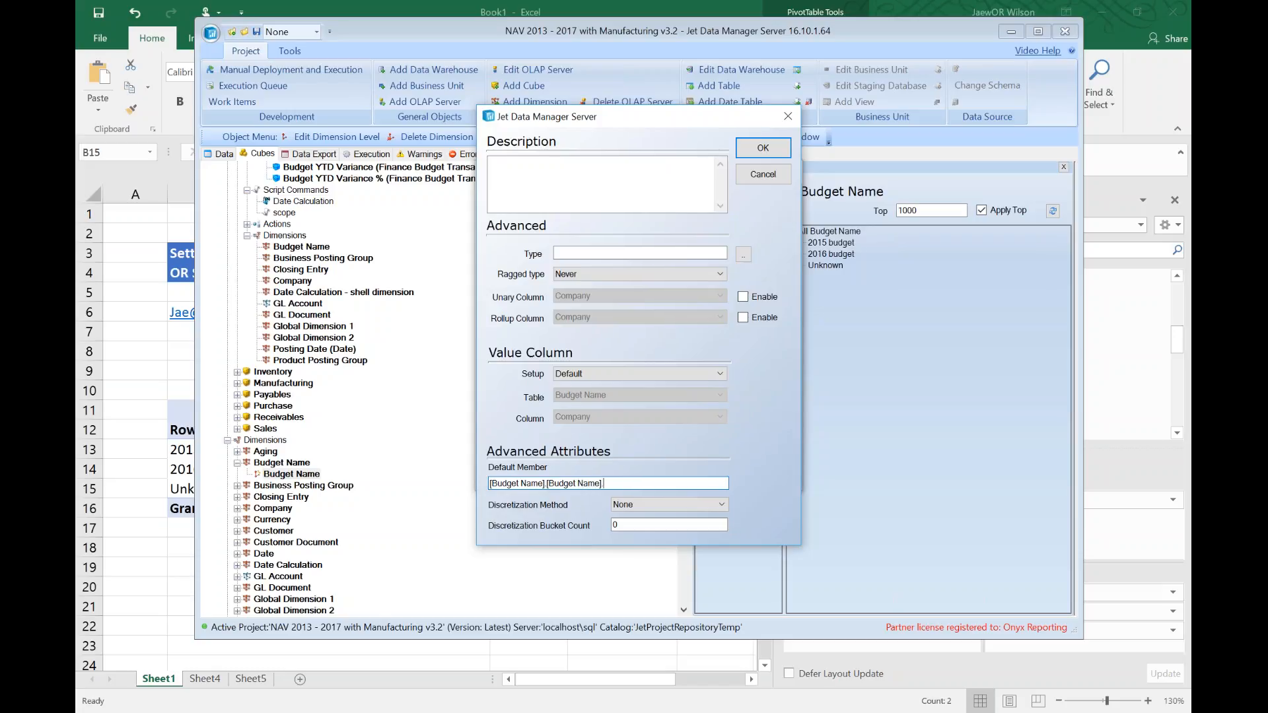
{"action": "type", "text": ".&[2016]"}
{"action": "left_click", "coordinate": [747, 150]}
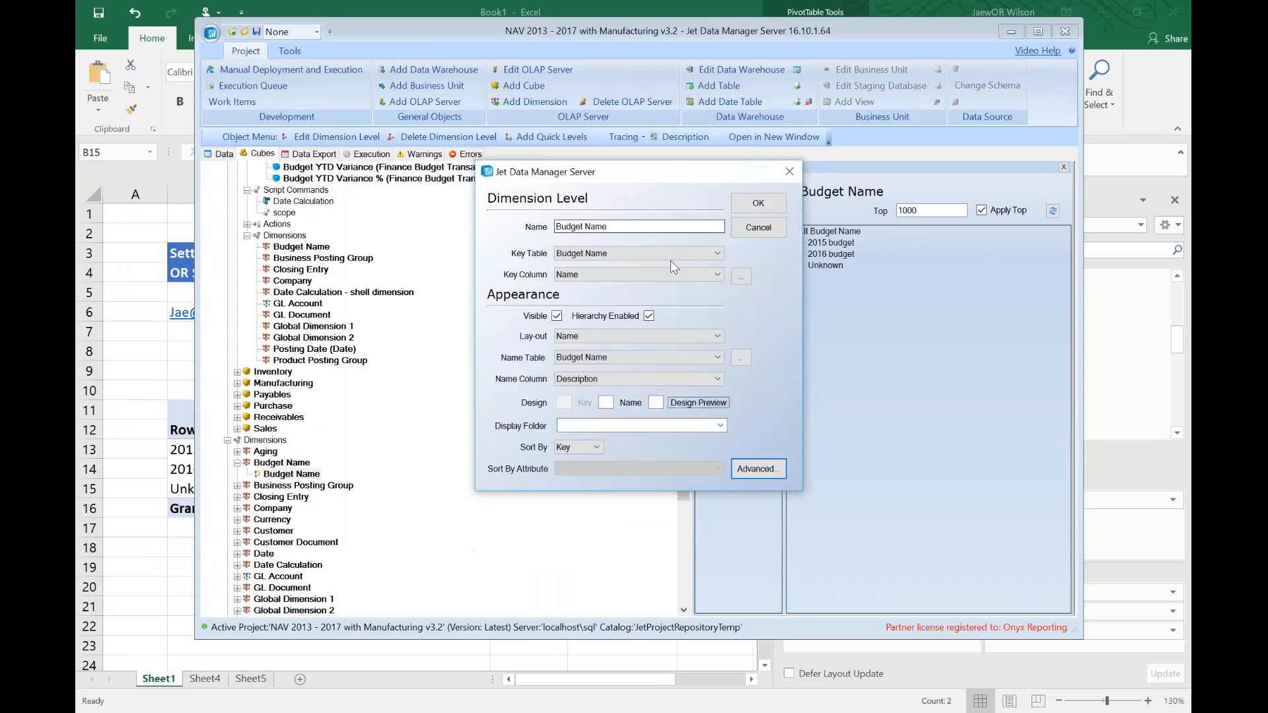
{"action": "left_click", "coordinate": [747, 205]}
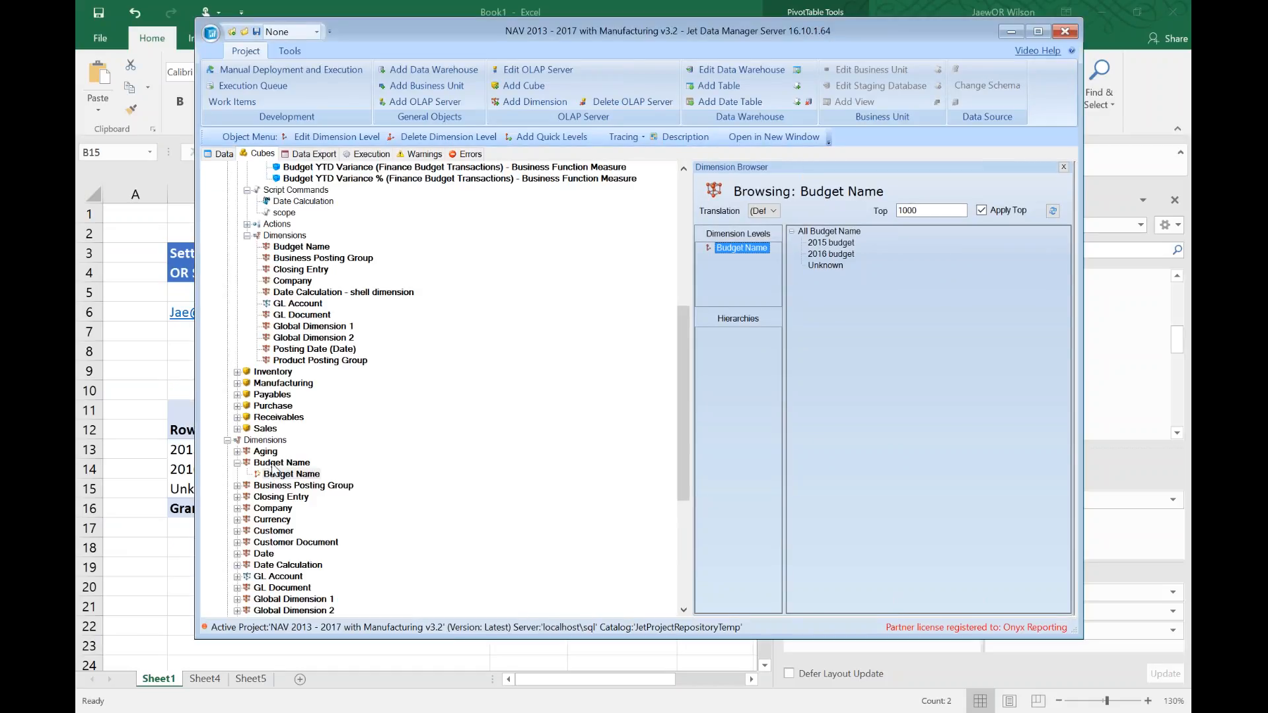
Step: Deploy and execute the Budget Name dimension with all affected objects, and close the finished task window
{"action": "right_click", "coordinate": [290, 463]}
{"action": "left_click", "coordinate": [344, 635]}
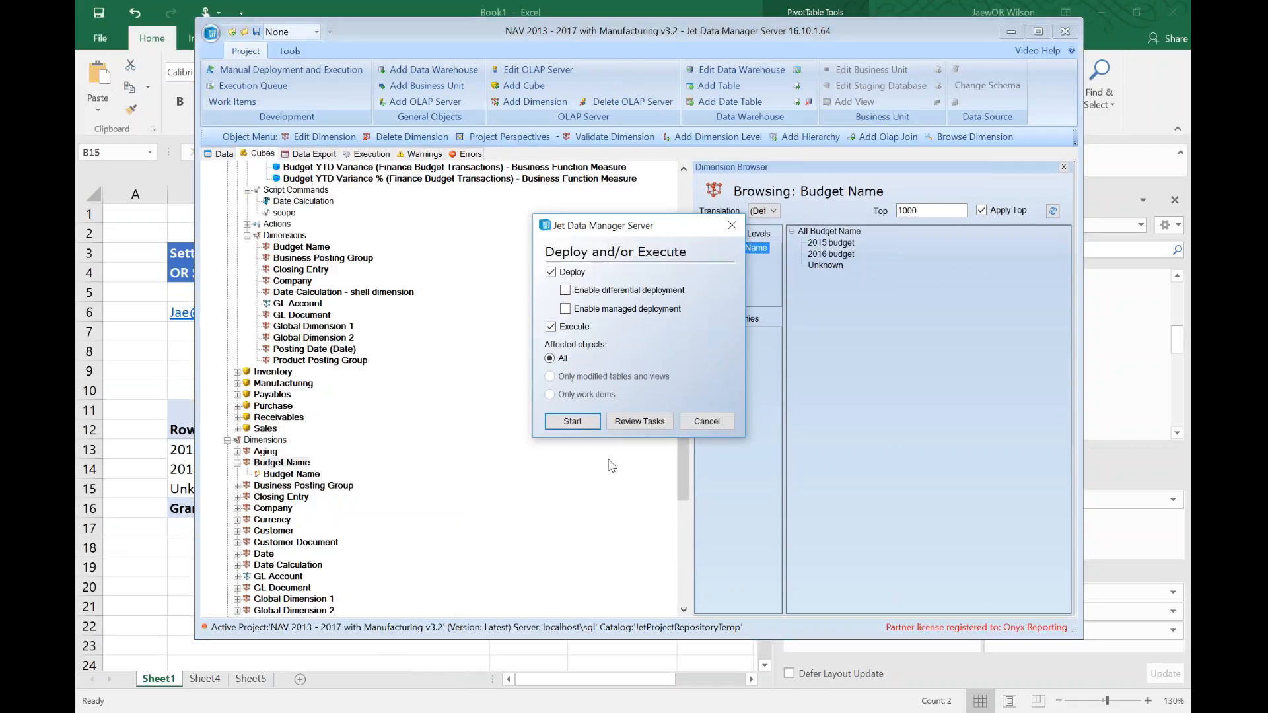
{"action": "left_click", "coordinate": [588, 426]}
{"action": "left_click", "coordinate": [763, 448]}
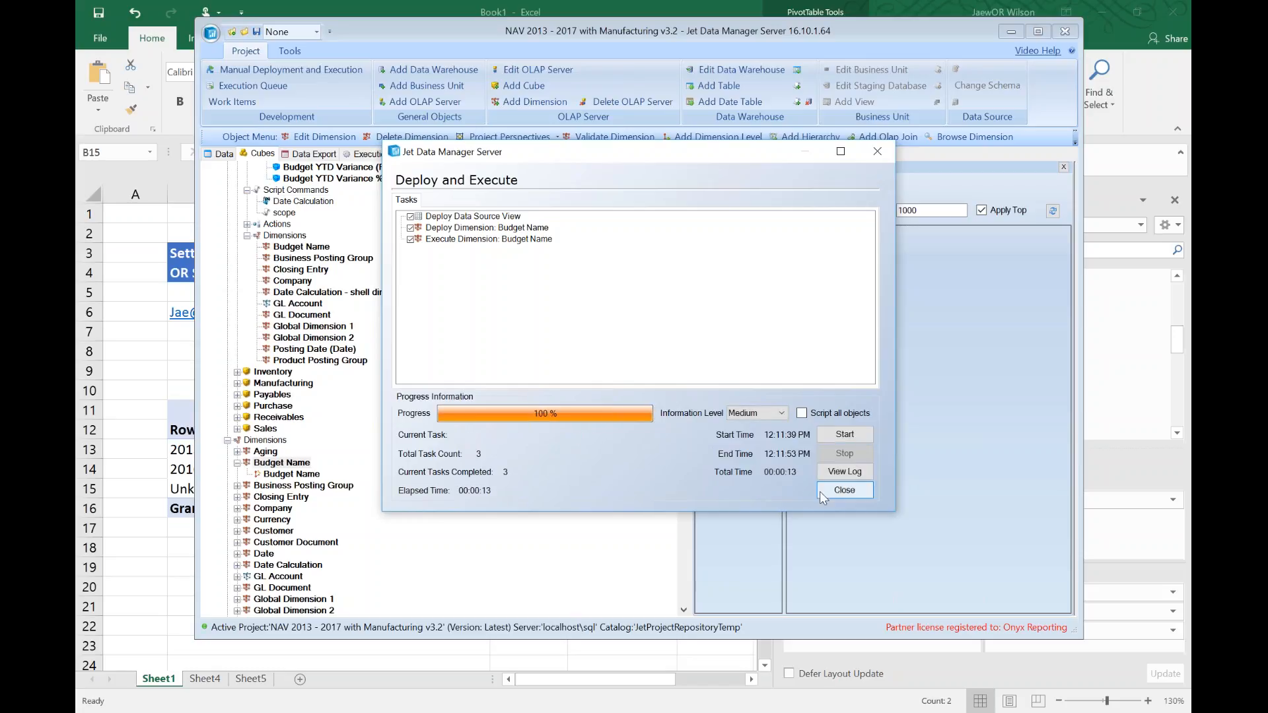
{"action": "left_click", "coordinate": [819, 492]}
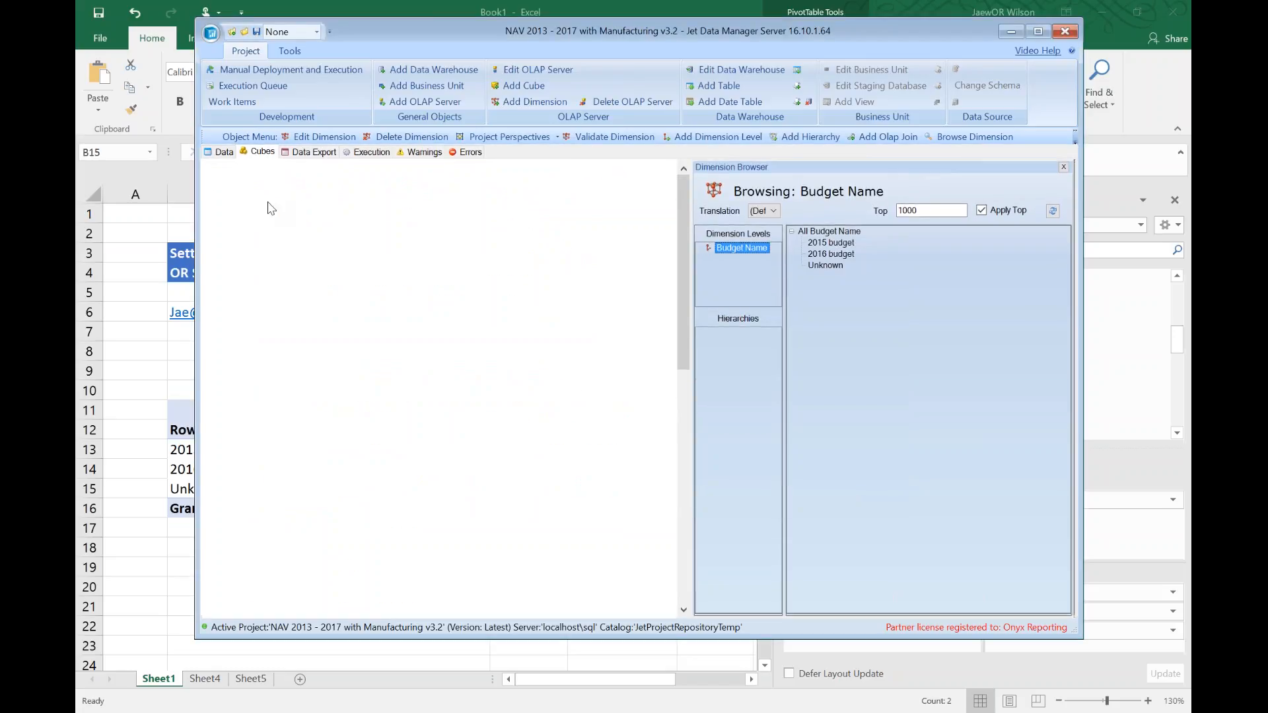
Step: Deploy and execute the Finance cube with all affected objects, and close the finished task window
{"action": "right_click", "coordinate": [278, 201]}
{"action": "left_click", "coordinate": [338, 417]}
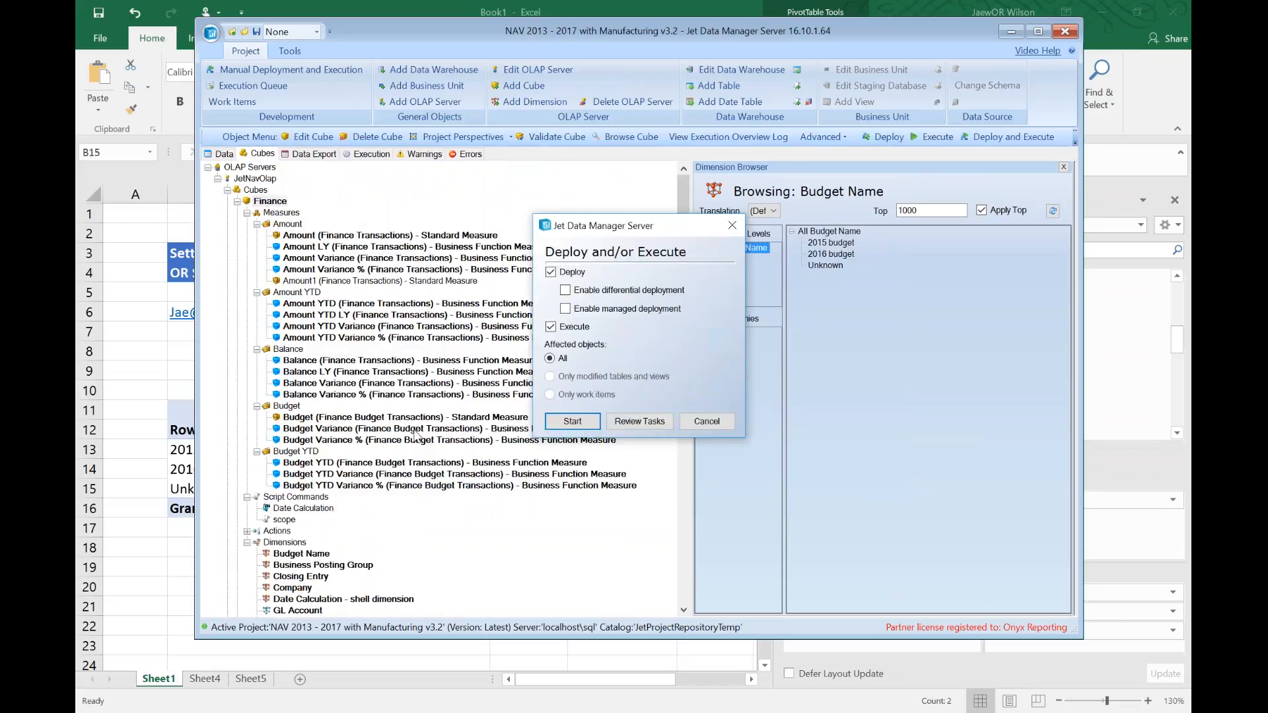
{"action": "left_click", "coordinate": [573, 423]}
{"action": "left_click", "coordinate": [768, 448]}
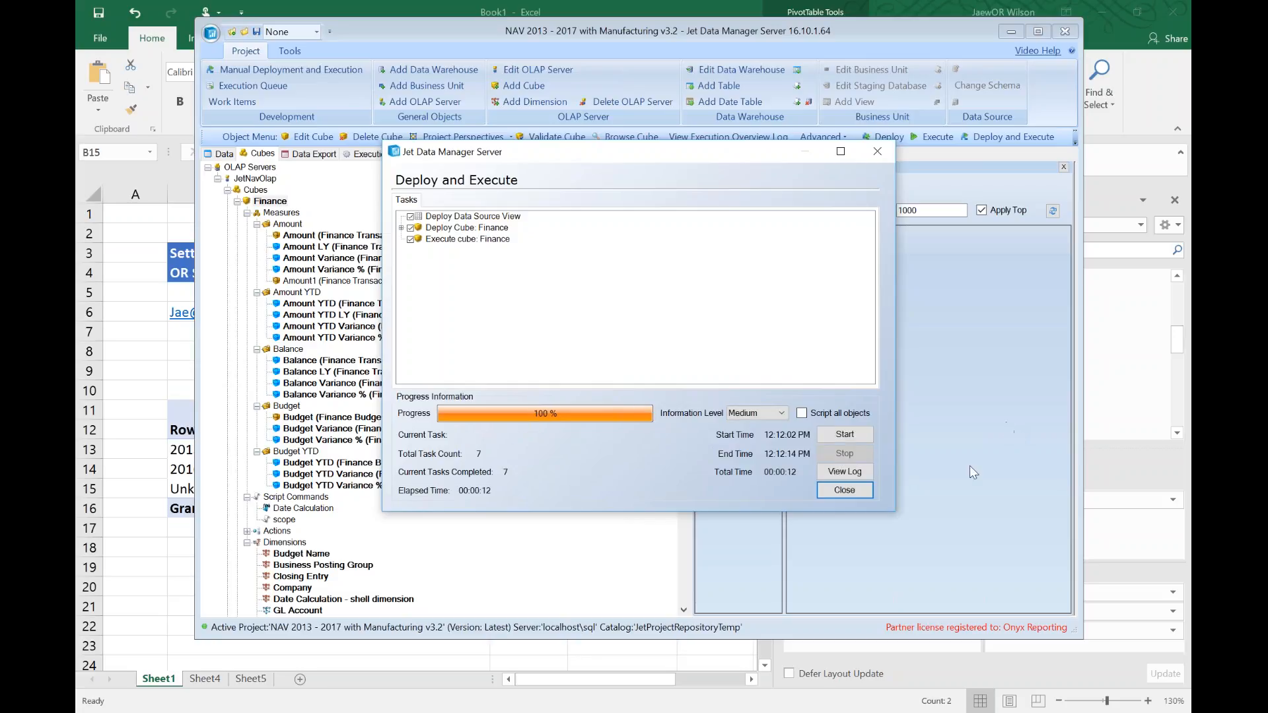
{"action": "left_click", "coordinate": [845, 489]}
Step: Switch to the Excel workbook and refresh the pivot table on Sheet1
{"action": "left_click", "coordinate": [169, 519]}
{"action": "left_click", "coordinate": [351, 471]}
{"action": "left_click", "coordinate": [789, 38]}
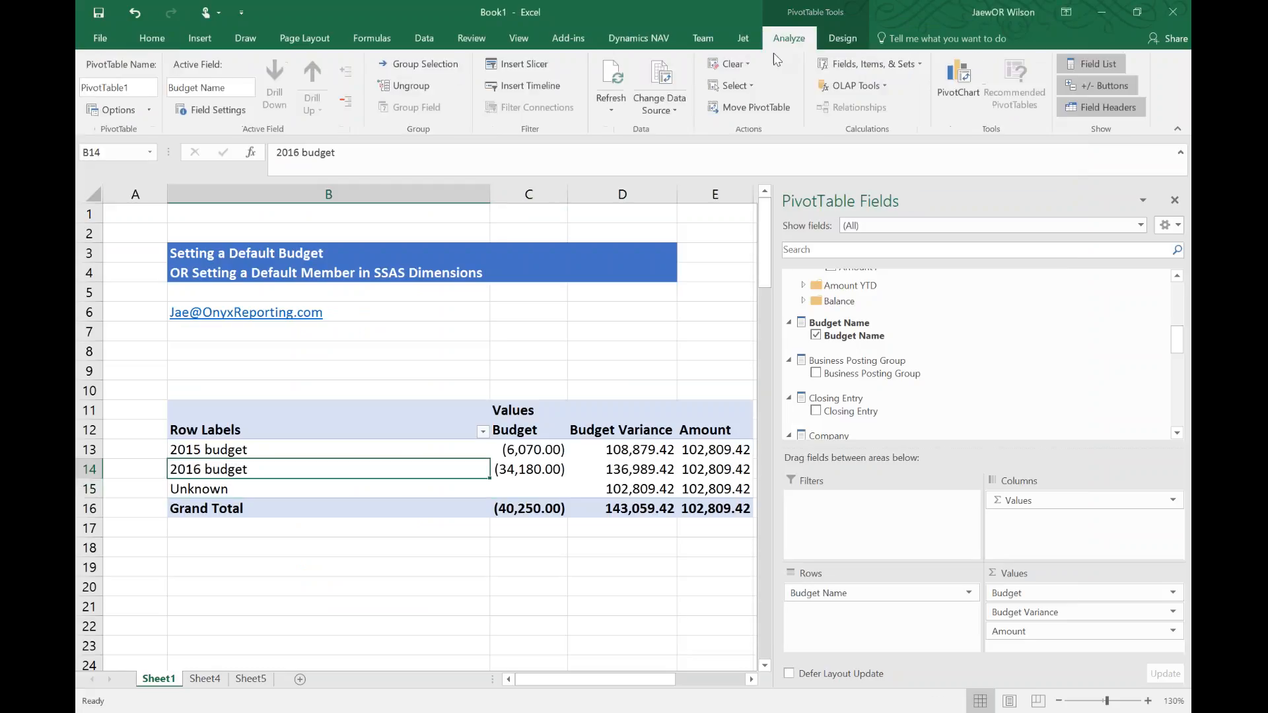
{"action": "left_click", "coordinate": [611, 83]}
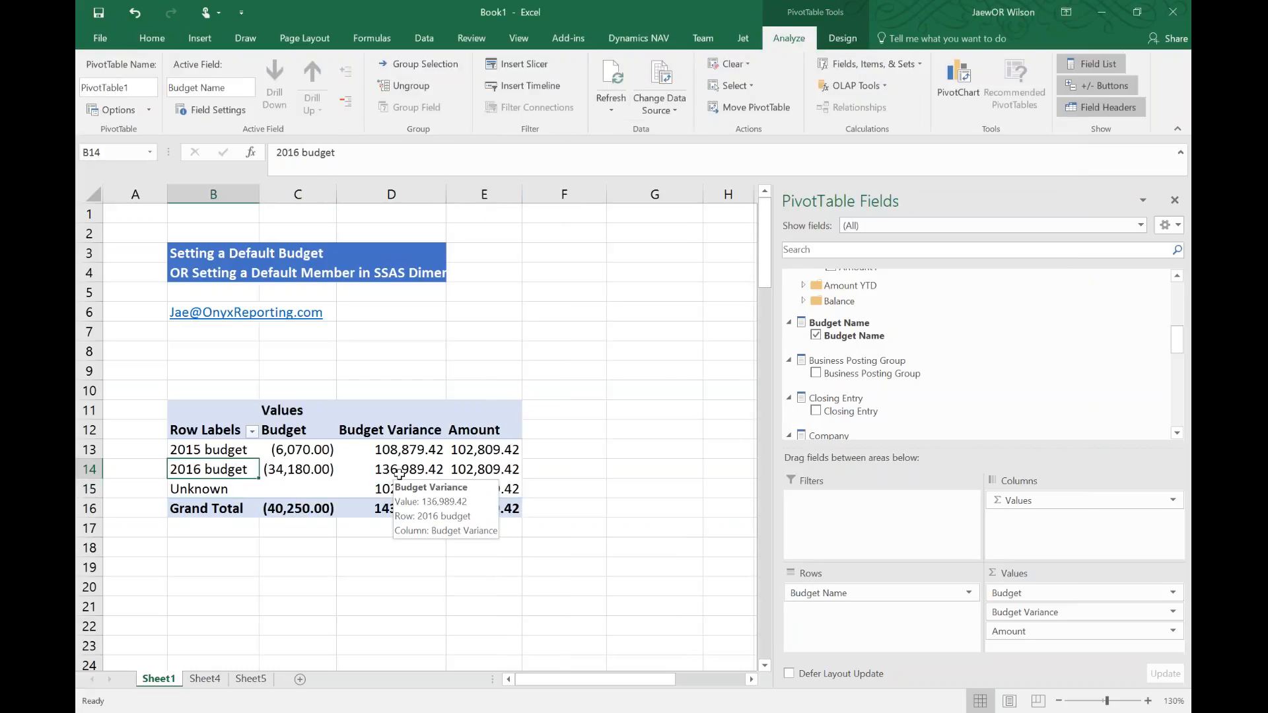
Step: Check the Budget grand total, remove Budget Name from the pivot table rows and check the remaining Budget value
{"action": "left_click", "coordinate": [299, 507]}
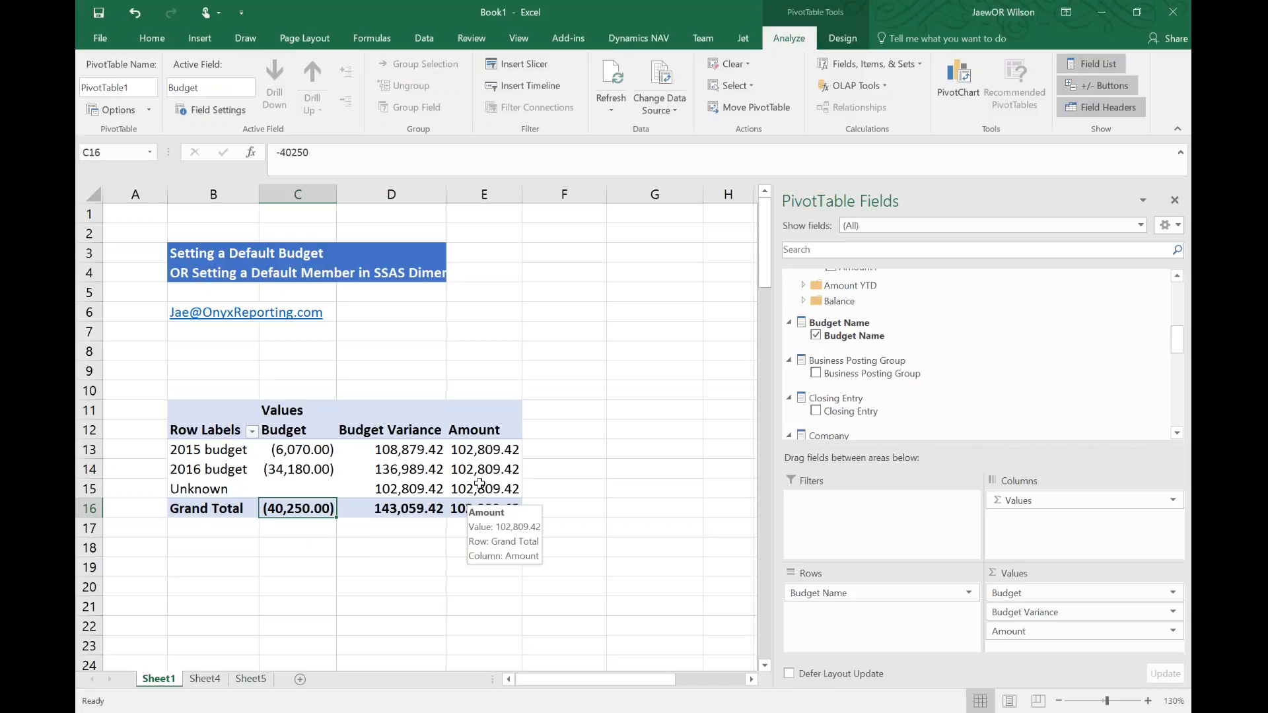
{"action": "left_click_drag", "start_coordinate": [814, 593], "coordinate": [664, 510]}
{"action": "left_click", "coordinate": [199, 454]}
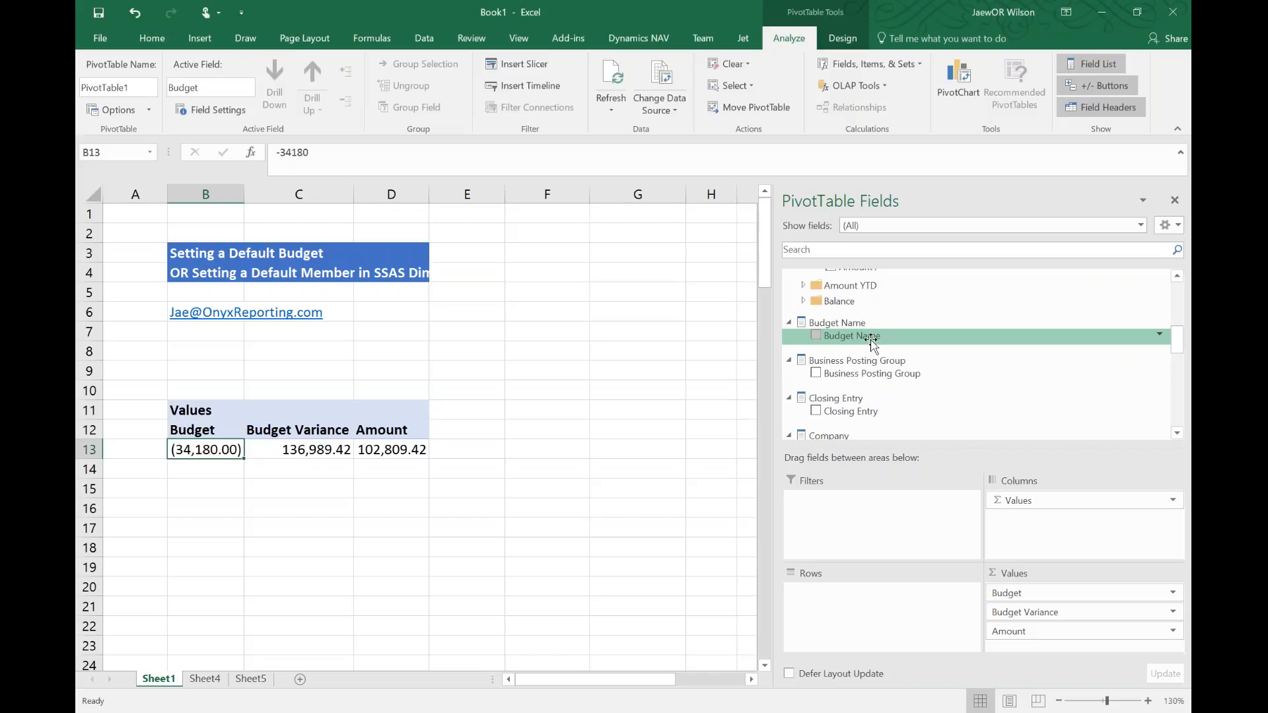
Step: Add Budget Name back to the rows to compare the 2016 budget row, and remove the field again
{"action": "left_click", "coordinate": [816, 335]}
{"action": "left_click_drag", "start_coordinate": [210, 472], "coordinate": [301, 472]}
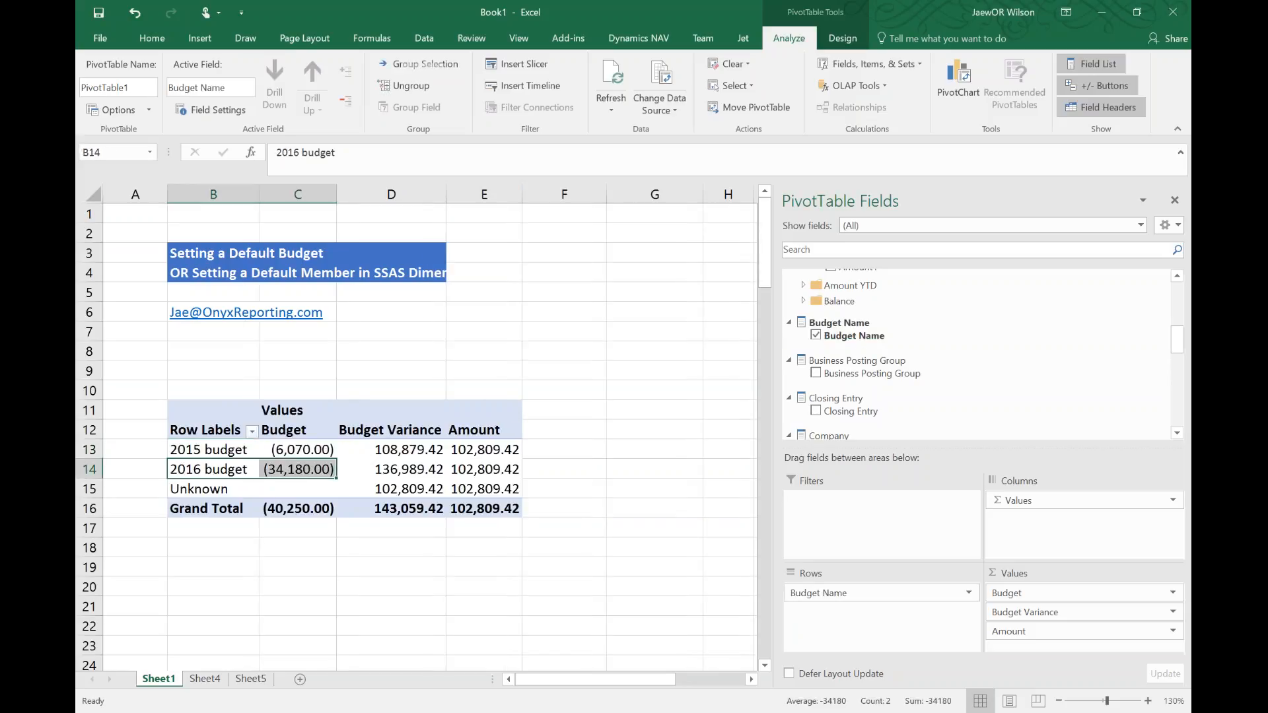
{"action": "left_click_drag", "start_coordinate": [816, 593], "coordinate": [337, 485]}
{"action": "left_click", "coordinate": [219, 452]}
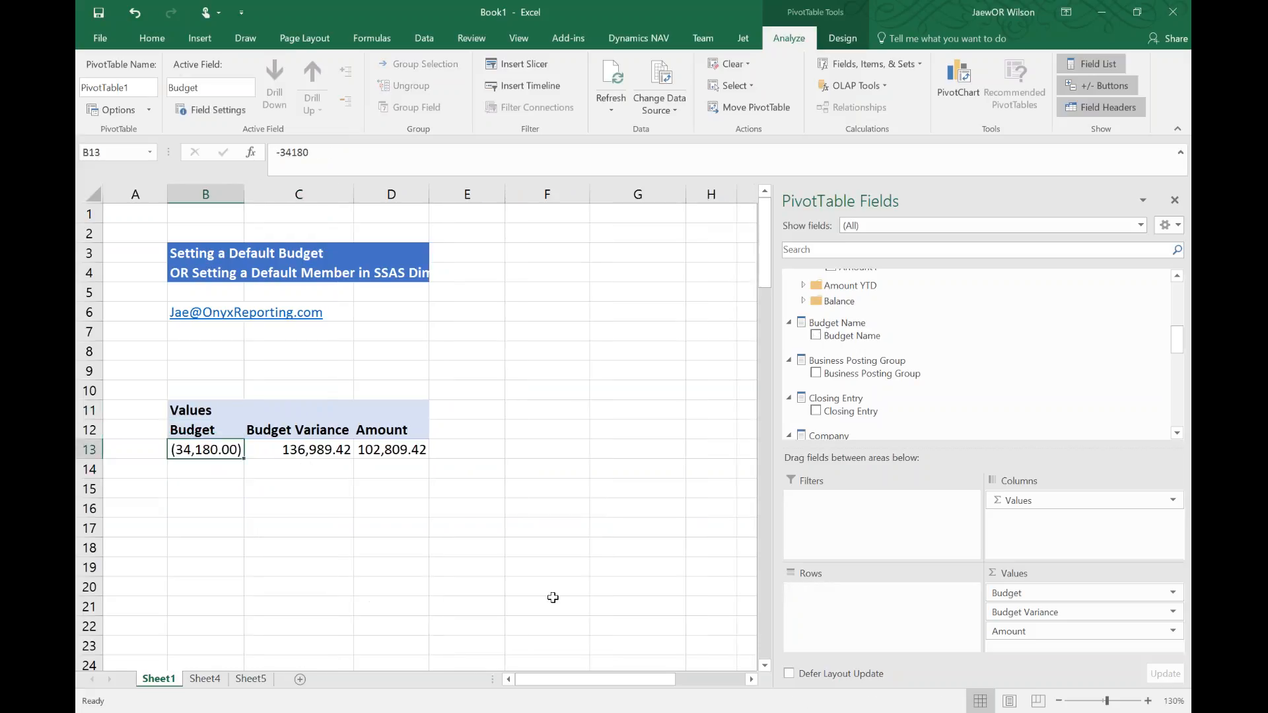
Step: Add the GL Account dimension's Chart of Accounts hierarchy to the pivot table rows
{"action": "scroll", "coordinate": [880, 407], "scroll_direction": "down", "scroll_amount": 1}
{"action": "scroll", "coordinate": [880, 406], "scroll_direction": "down", "scroll_amount": 5}
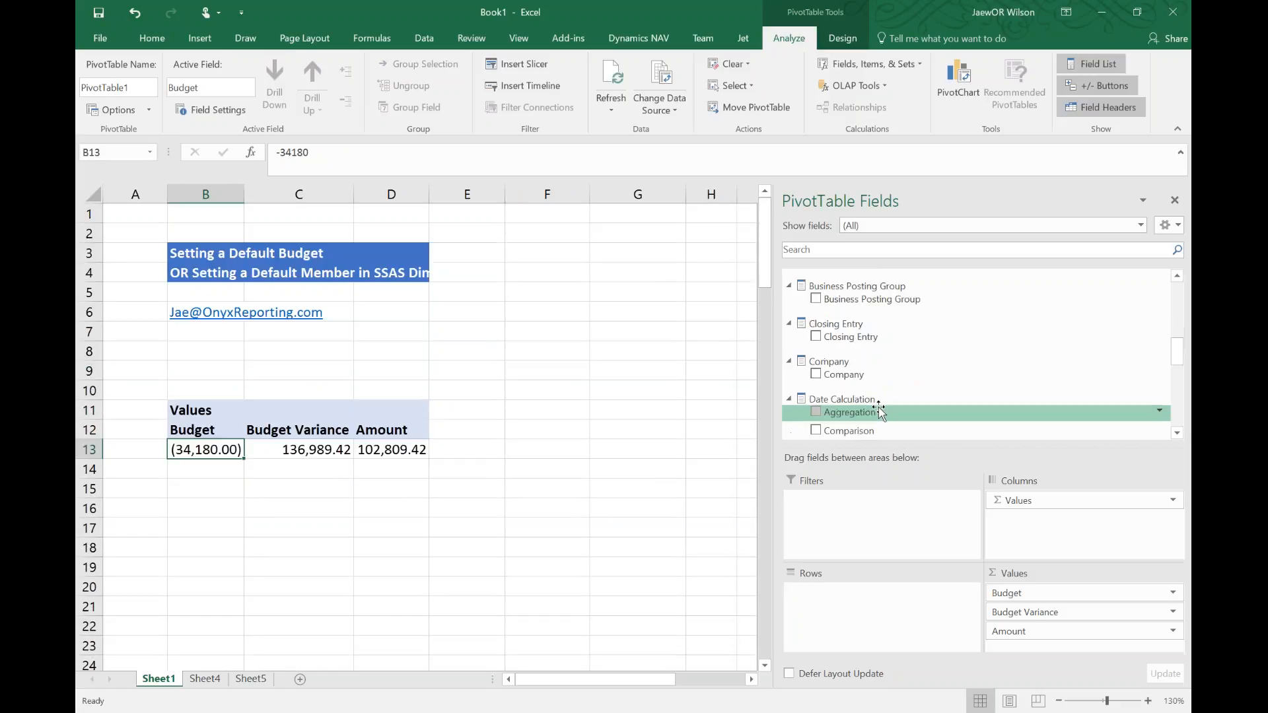
{"action": "left_click_drag", "start_coordinate": [870, 358], "coordinate": [882, 593]}
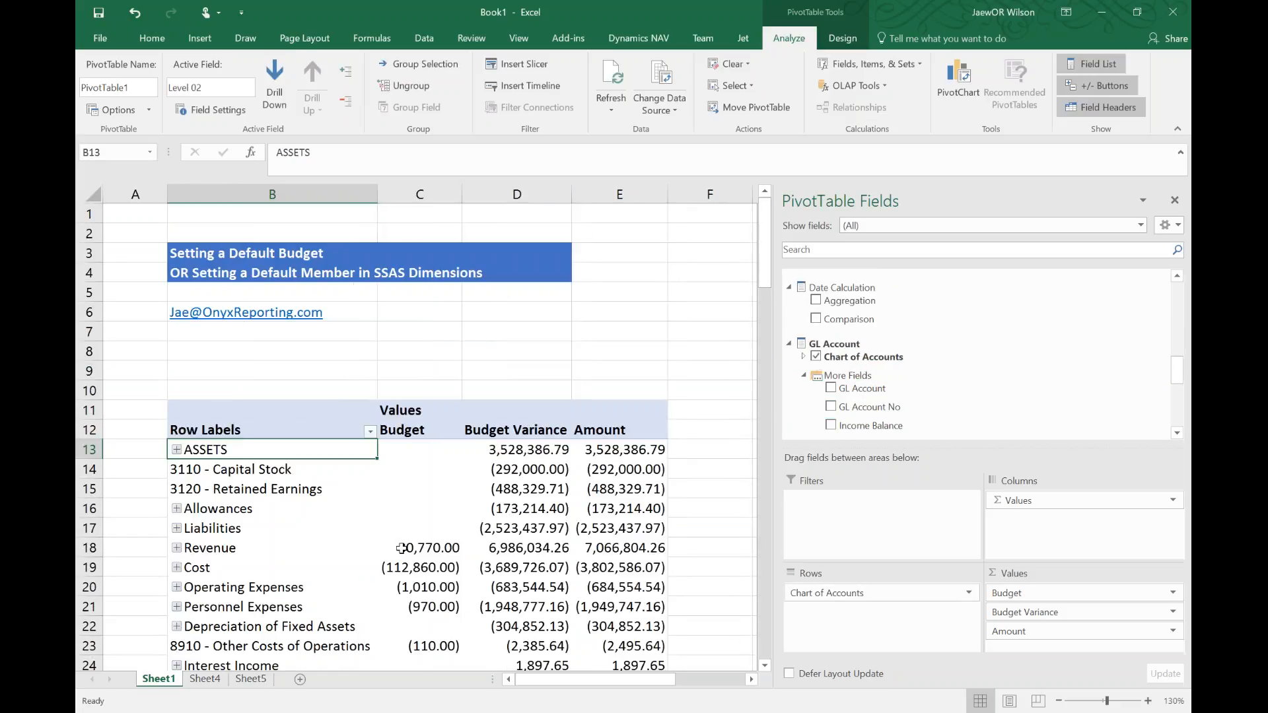
Step: Check the Revenue budget, the Budget grand total and the Interest Income variance in the pivot table
{"action": "left_click", "coordinate": [407, 548]}
{"action": "scroll", "coordinate": [407, 542], "scroll_direction": "down", "scroll_amount": 5}
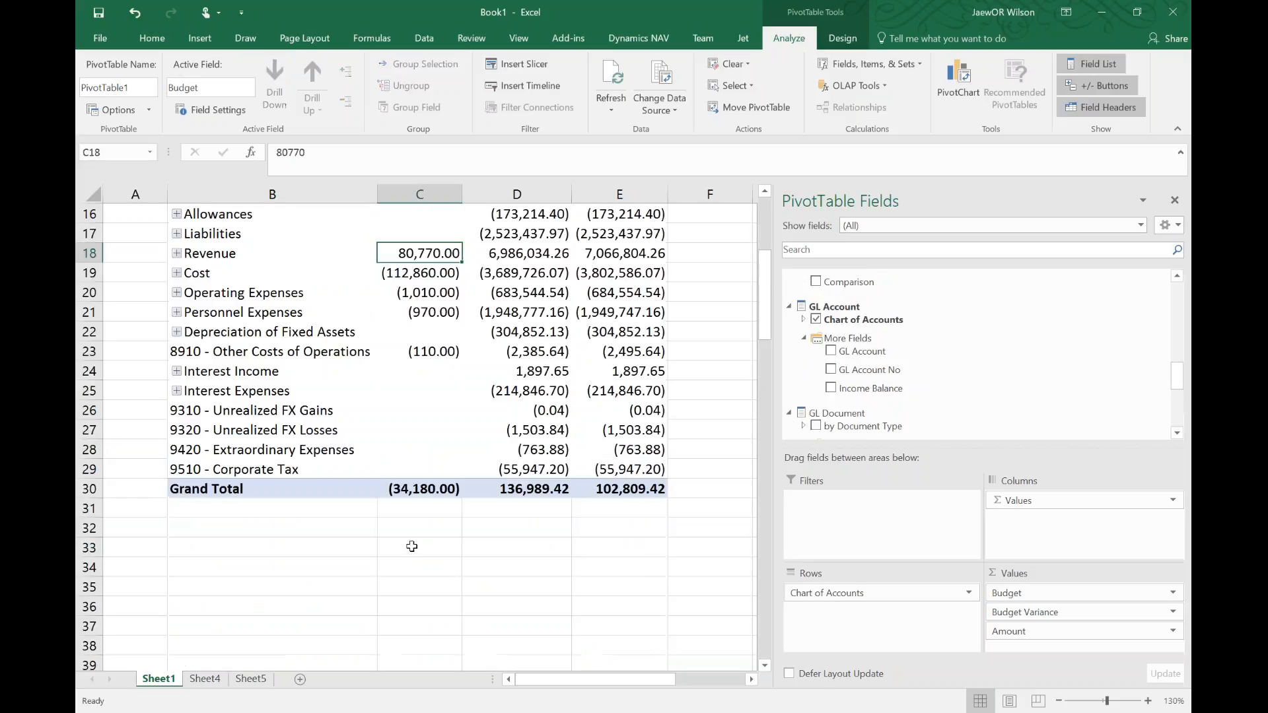
{"action": "left_click", "coordinate": [405, 505]}
{"action": "left_click", "coordinate": [405, 490]}
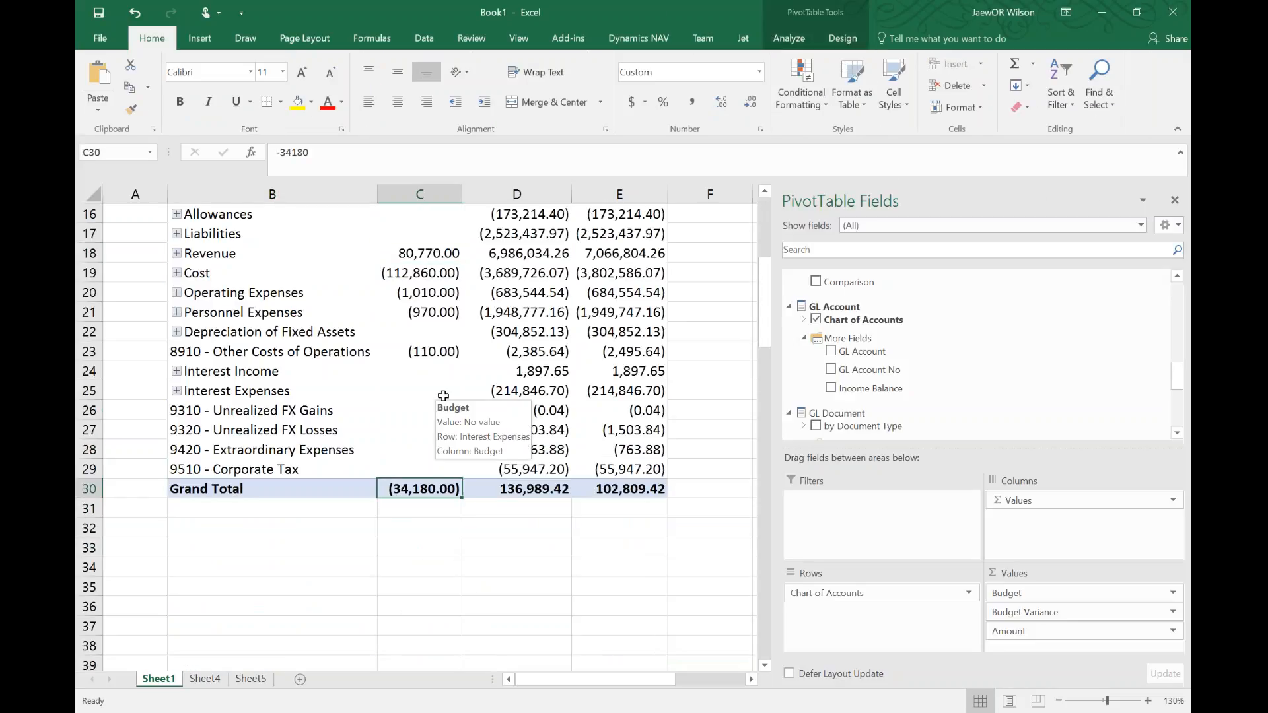
{"action": "left_click", "coordinate": [521, 371]}
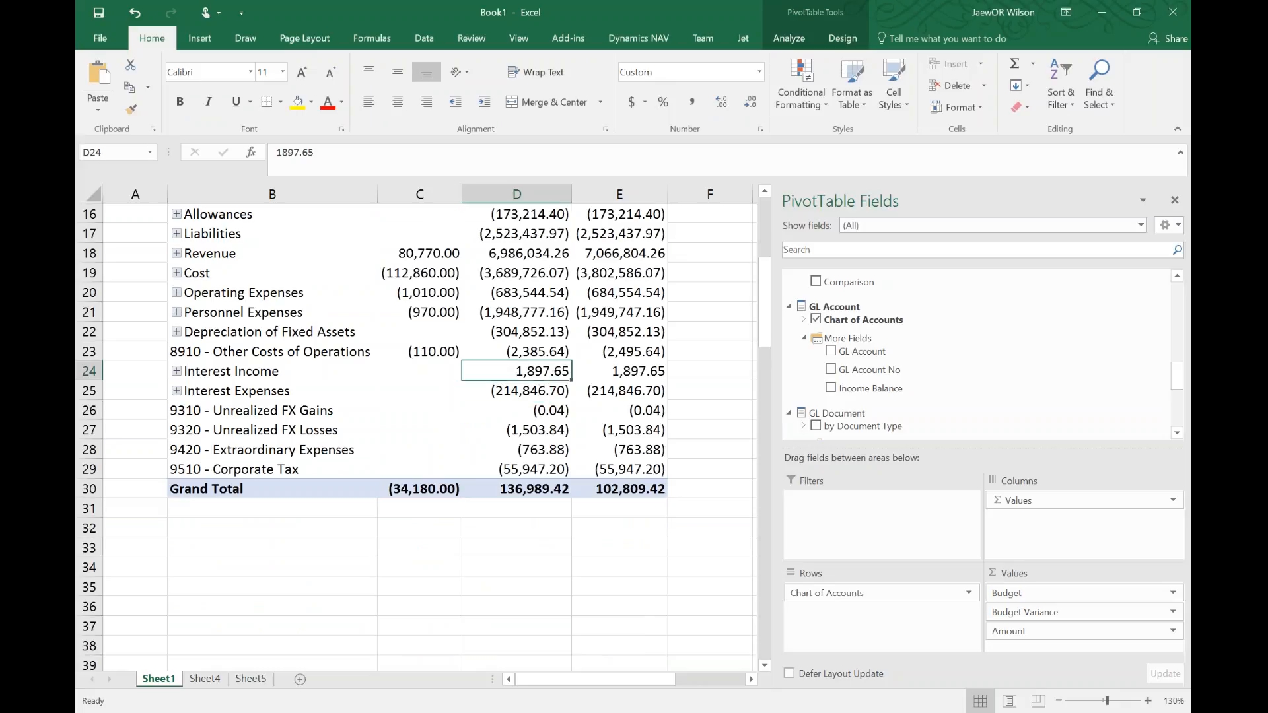
Step: Add Budget Name as a report filter of the pivot table
{"action": "scroll", "coordinate": [522, 371], "scroll_direction": "up", "scroll_amount": 2}
{"action": "scroll", "coordinate": [904, 350], "scroll_direction": "up", "scroll_amount": 5}
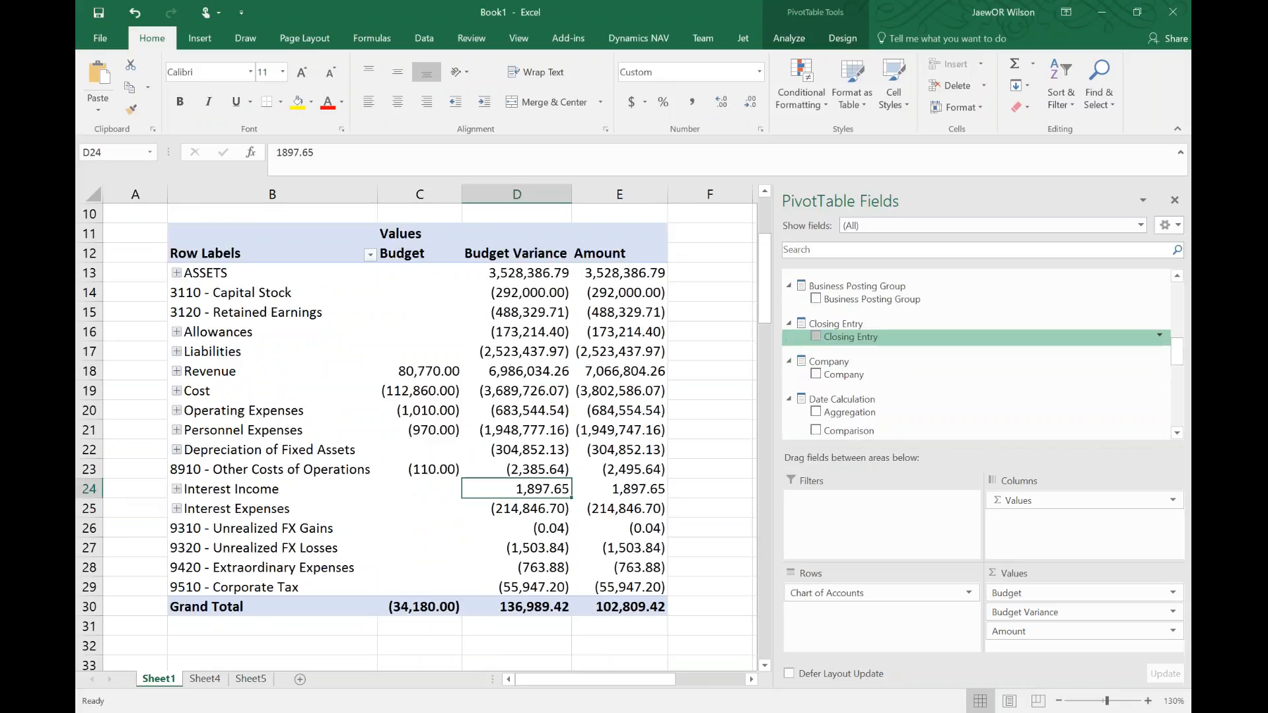
{"action": "scroll", "coordinate": [872, 416], "scroll_direction": "up", "scroll_amount": 3}
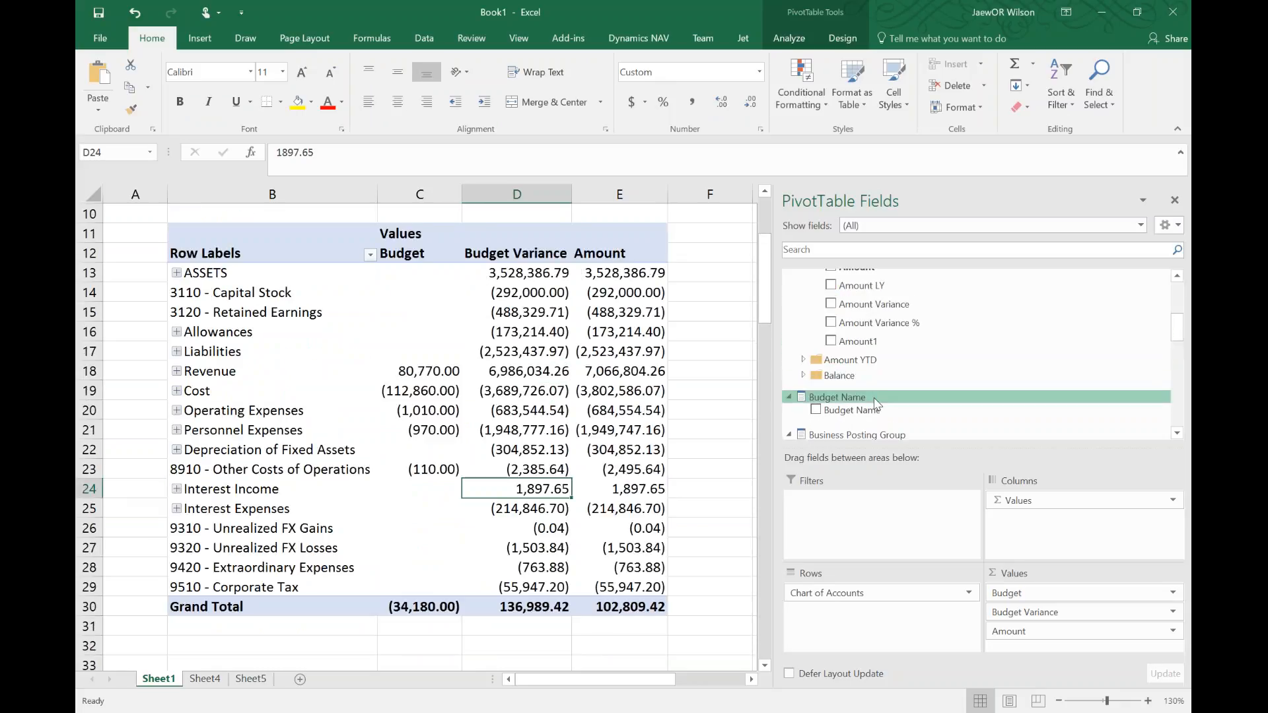
{"action": "left_click_drag", "start_coordinate": [870, 418], "coordinate": [856, 536]}
{"action": "left_click", "coordinate": [371, 363]}
Step: Filter the pivot table to the 2015 budget and look through the account values
{"action": "scroll", "coordinate": [370, 333], "scroll_direction": "up", "scroll_amount": 2}
{"action": "left_click", "coordinate": [469, 313]}
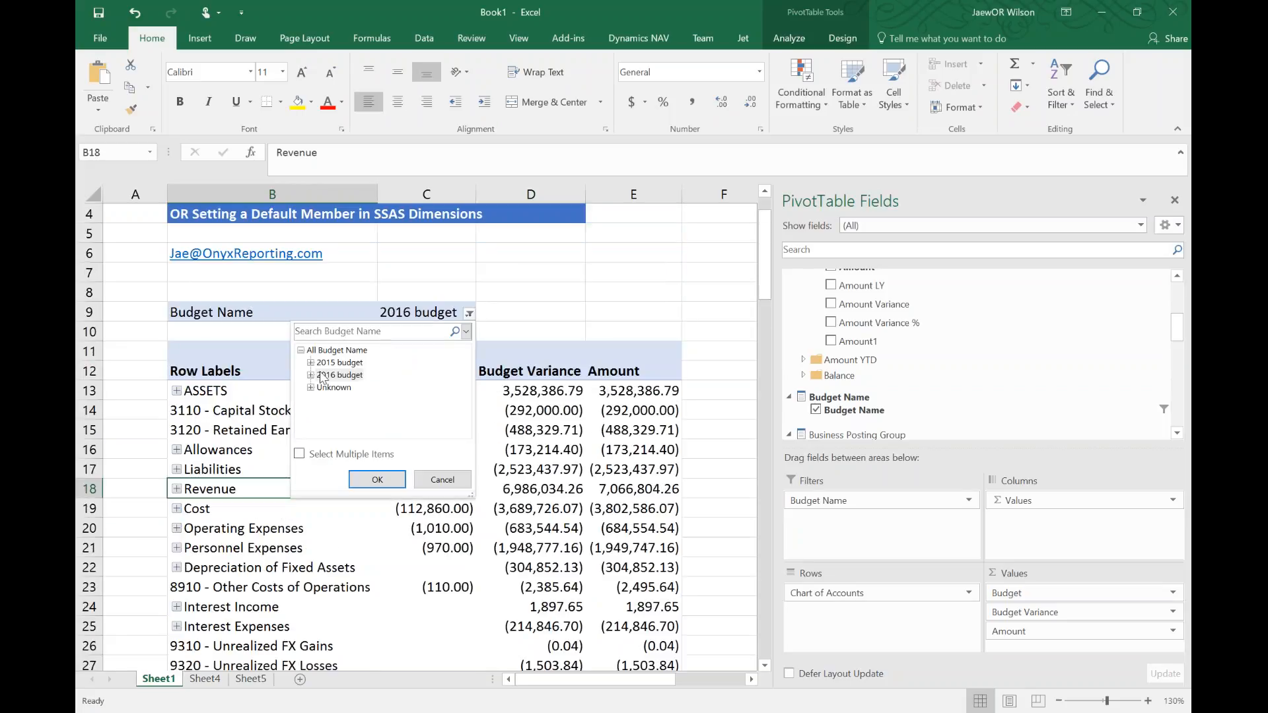
{"action": "left_click", "coordinate": [377, 479]}
{"action": "scroll", "coordinate": [473, 472], "scroll_direction": "down", "scroll_amount": 2}
{"action": "scroll", "coordinate": [474, 473], "scroll_direction": "up", "scroll_amount": 2}
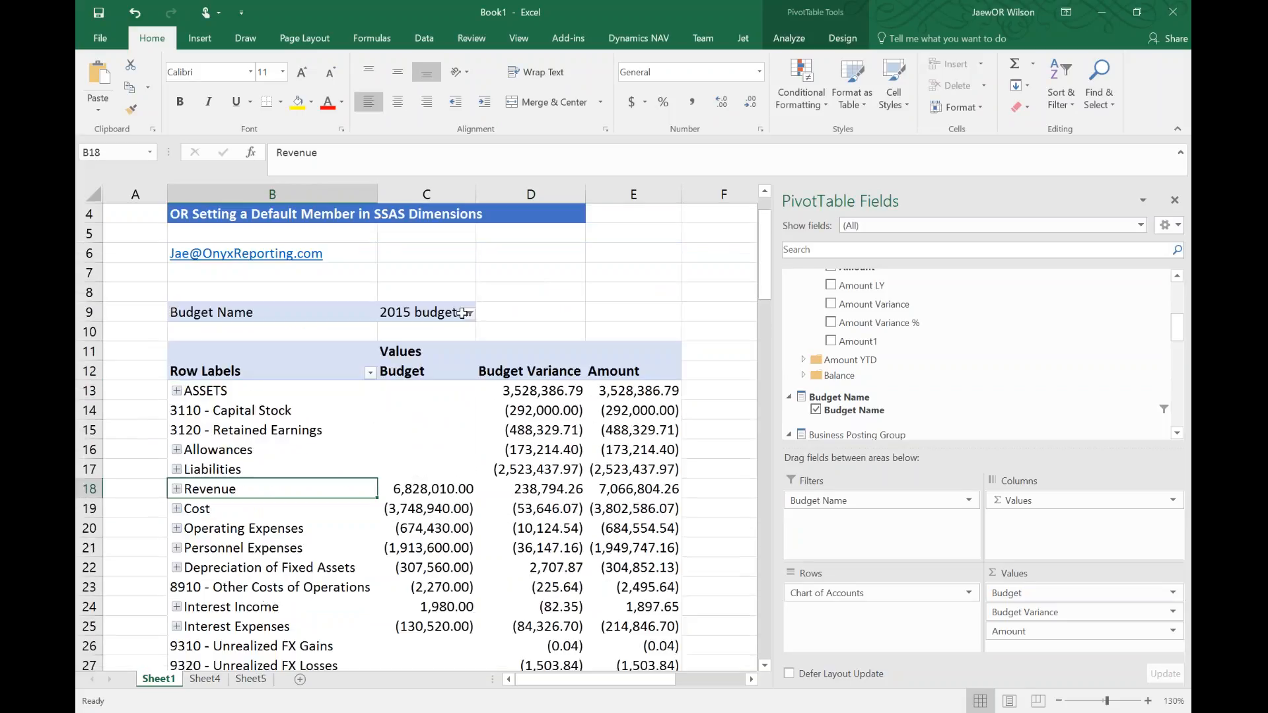
Step: Set the pivot table's Budget Name filter to All Budget Name
{"action": "left_click_drag", "start_coordinate": [834, 501], "coordinate": [838, 609]}
{"action": "left_click", "coordinate": [469, 313]}
{"action": "left_click", "coordinate": [330, 350]}
{"action": "left_click", "coordinate": [377, 480]}
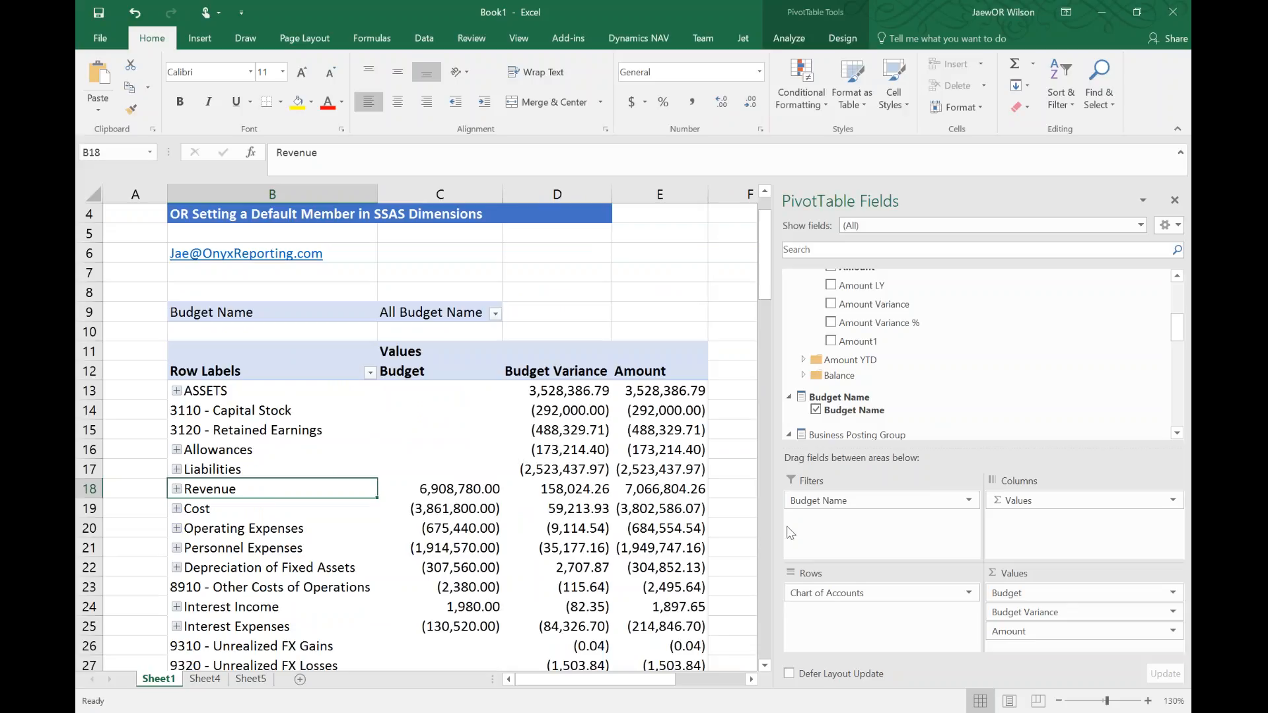
Step: Remove the Budget Name filter from the pivot table and check the Budget grand total
{"action": "left_click_drag", "start_coordinate": [812, 504], "coordinate": [600, 528]}
{"action": "left_click", "coordinate": [540, 489]}
{"action": "scroll", "coordinate": [529, 492], "scroll_direction": "down", "scroll_amount": 4}
{"action": "left_click", "coordinate": [446, 490]}
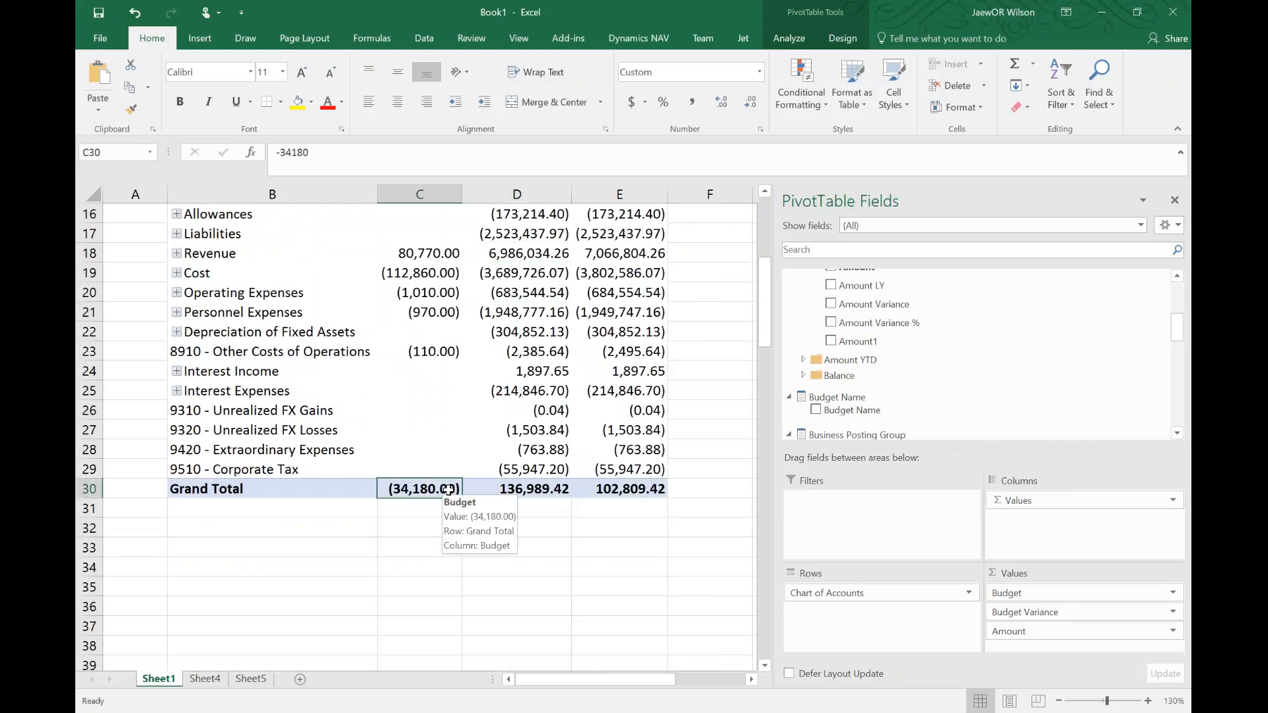
{"action": "scroll", "coordinate": [452, 499], "scroll_direction": "up", "scroll_amount": 5}
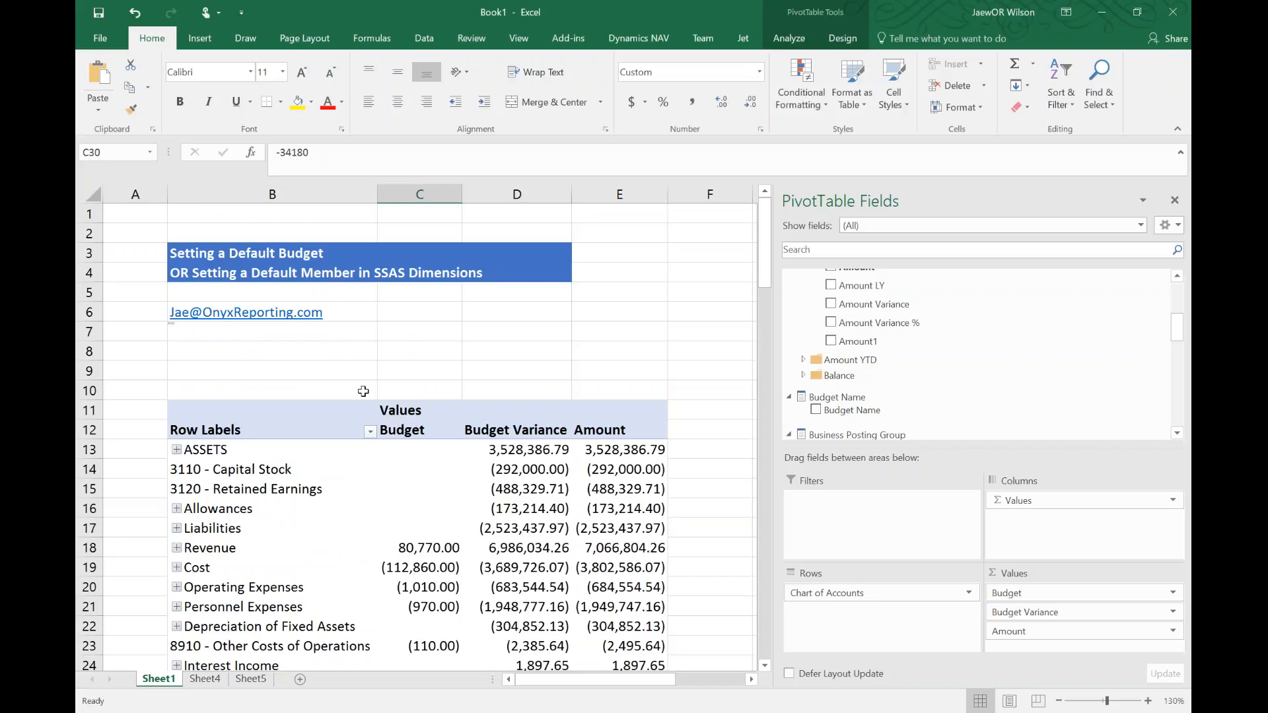
Step: Switch to Jet Data Manager Server and open the Budget Name level of the Budget Name dimension for editing
{"action": "left_click", "coordinate": [670, 712]}
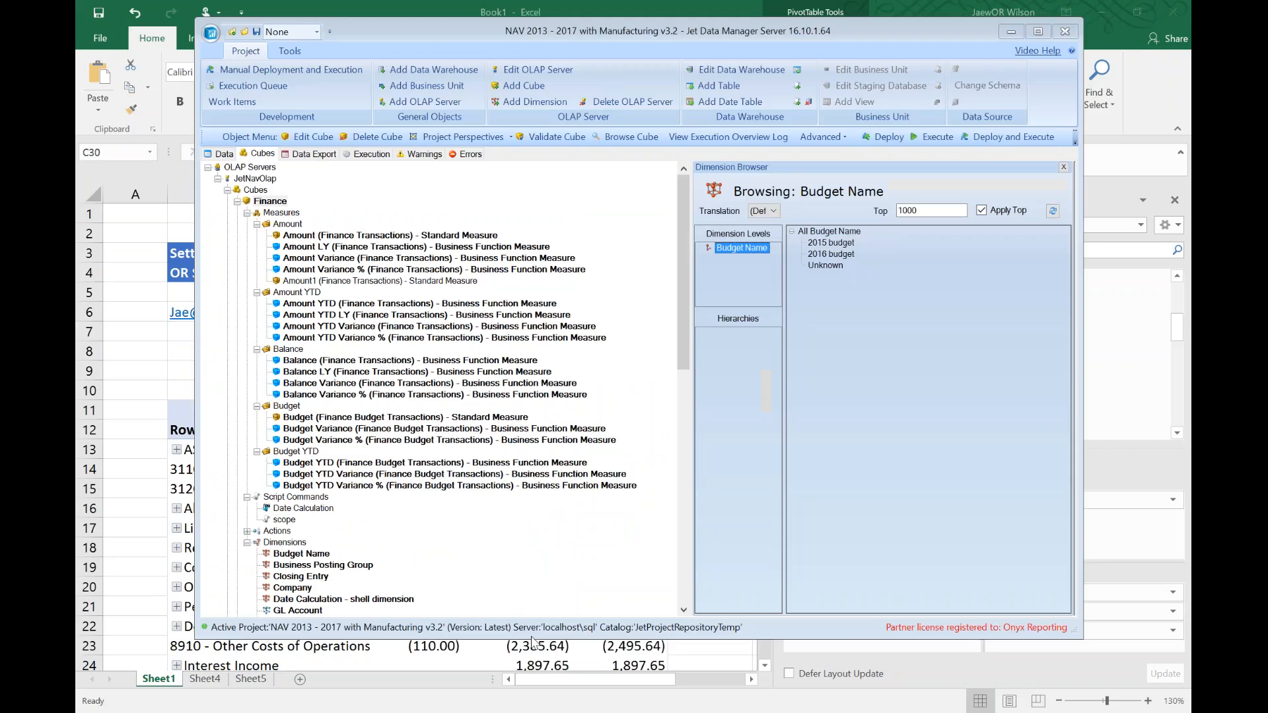
{"action": "right_click", "coordinate": [329, 561]}
{"action": "scroll", "coordinate": [290, 462], "scroll_direction": "down", "scroll_amount": 10}
{"action": "left_click", "coordinate": [291, 446]}
{"action": "right_click", "coordinate": [314, 443]}
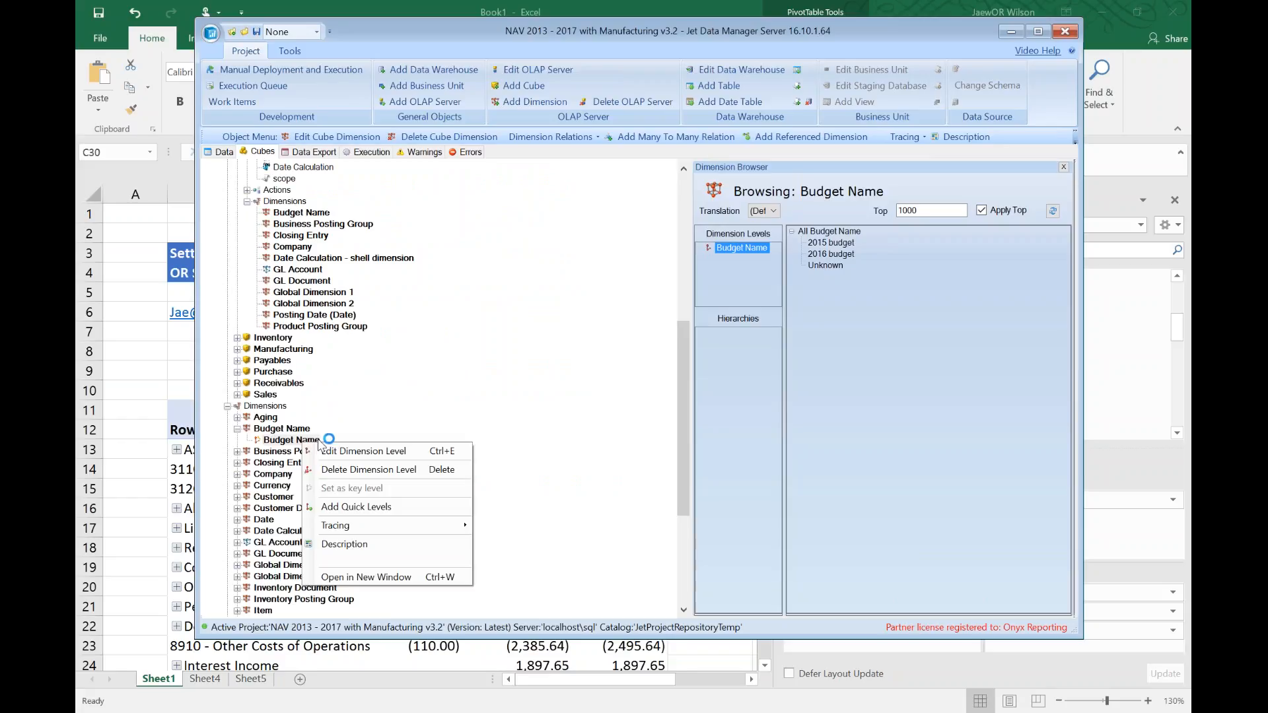
{"action": "left_click", "coordinate": [373, 447]}
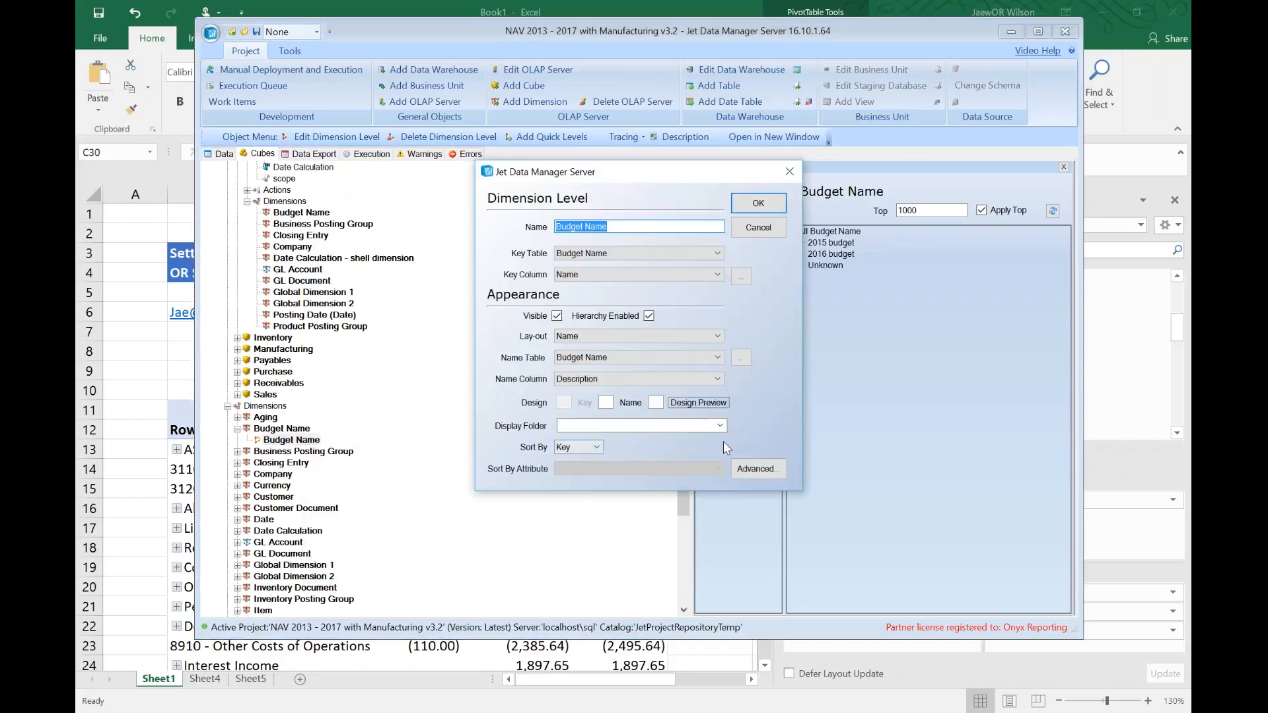
Step: Review the Default Member attribute in the level's advanced settings and close the dimension level settings
{"action": "left_click", "coordinate": [758, 470]}
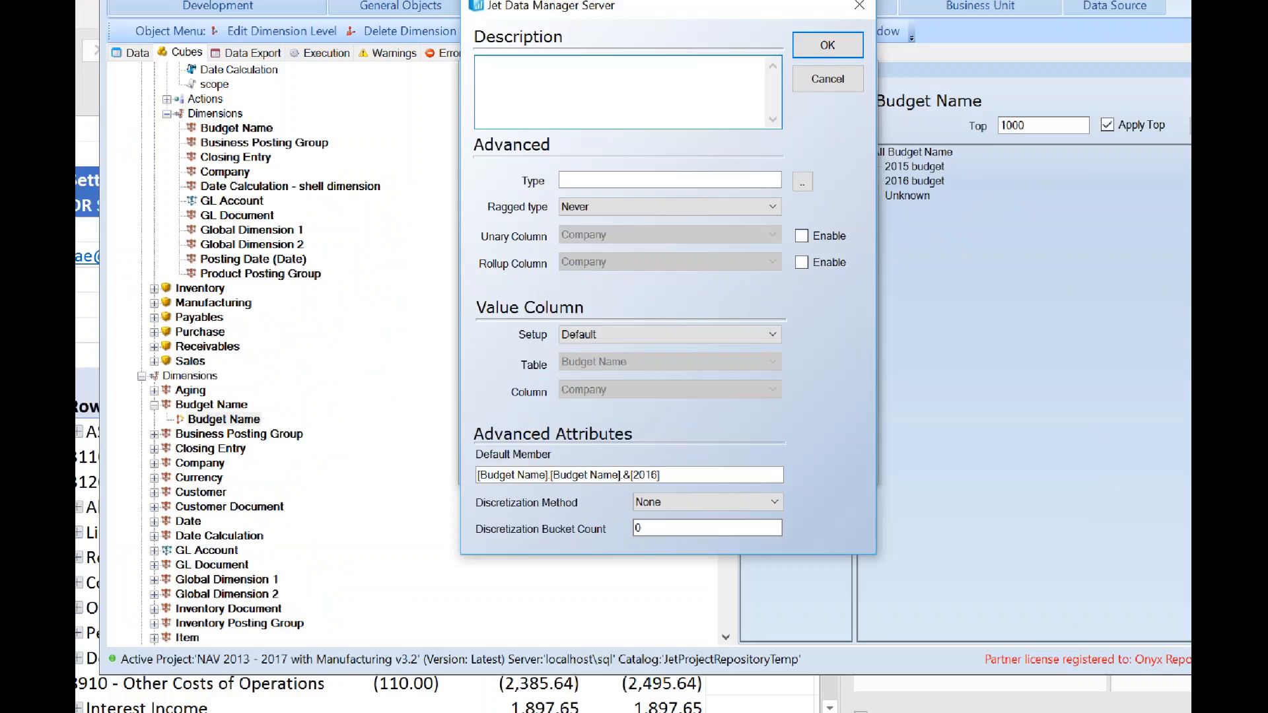
{"action": "left_click", "coordinate": [828, 45]}
{"action": "left_click", "coordinate": [758, 200]}
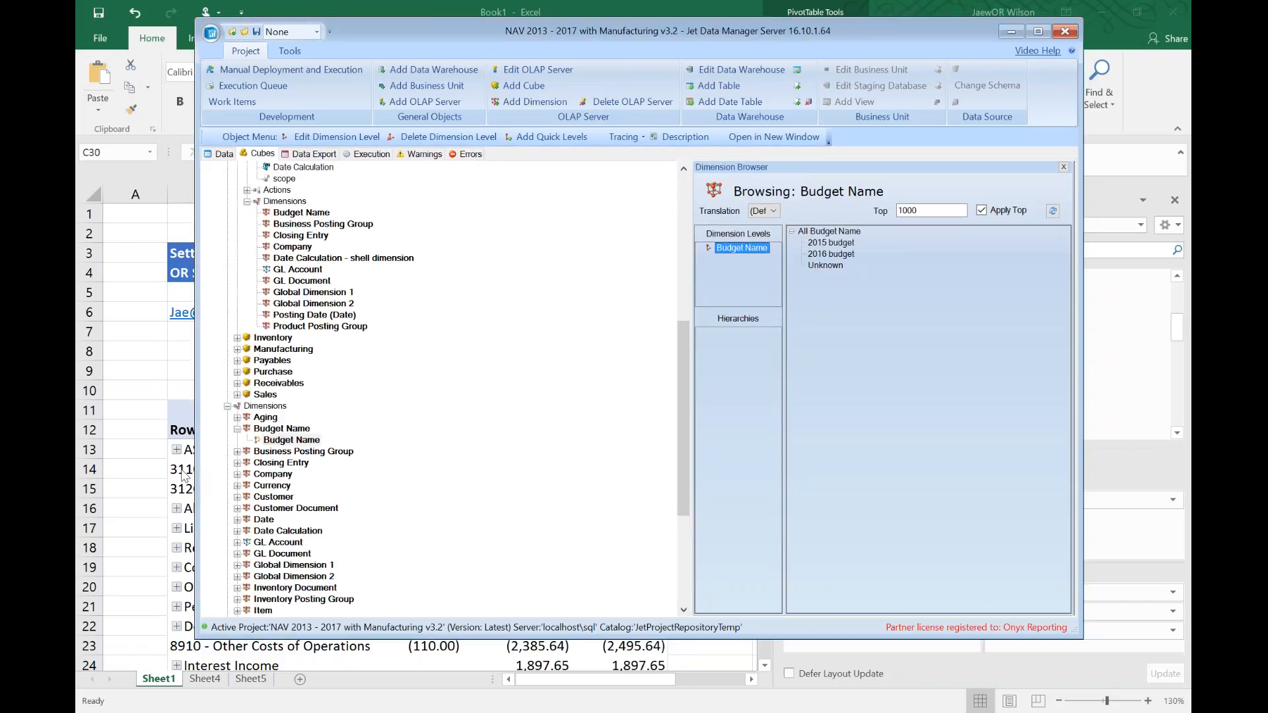
Step: Examine the fields of the Budget Name table in the JetNavDwh data warehouse and return to the cubes view
{"action": "left_click", "coordinate": [221, 153]}
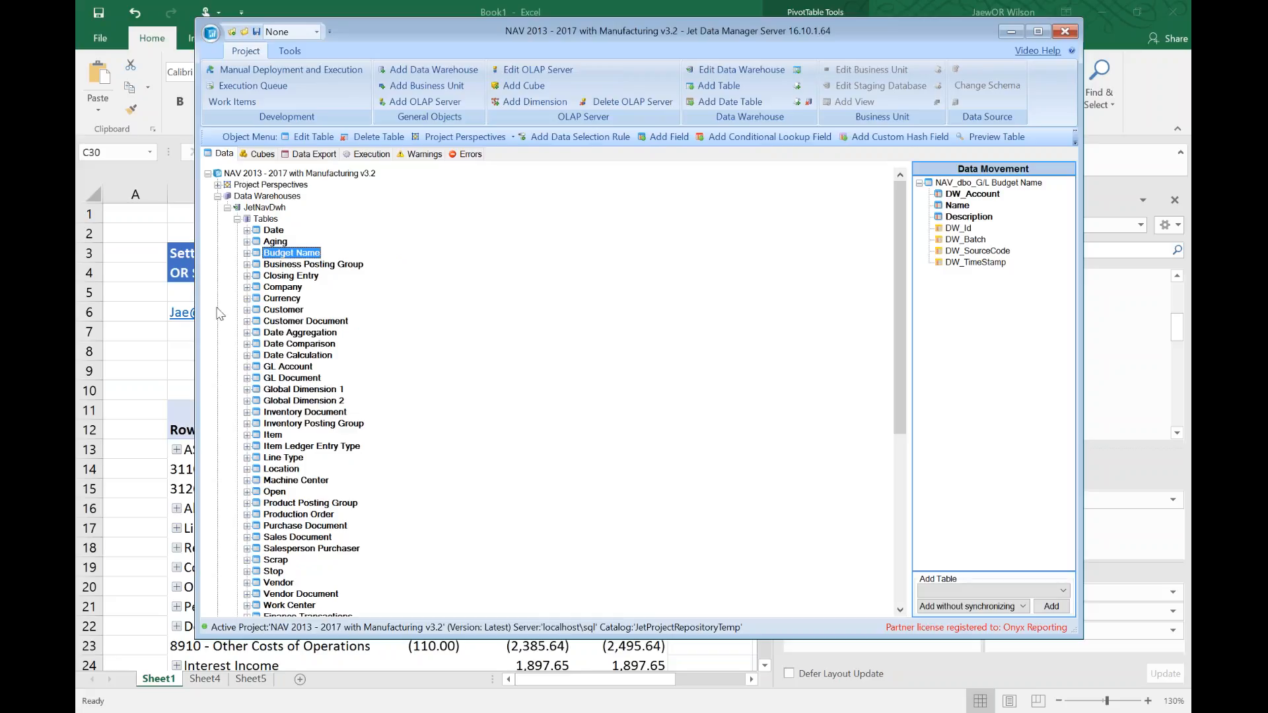
{"action": "left_click", "coordinate": [247, 254]}
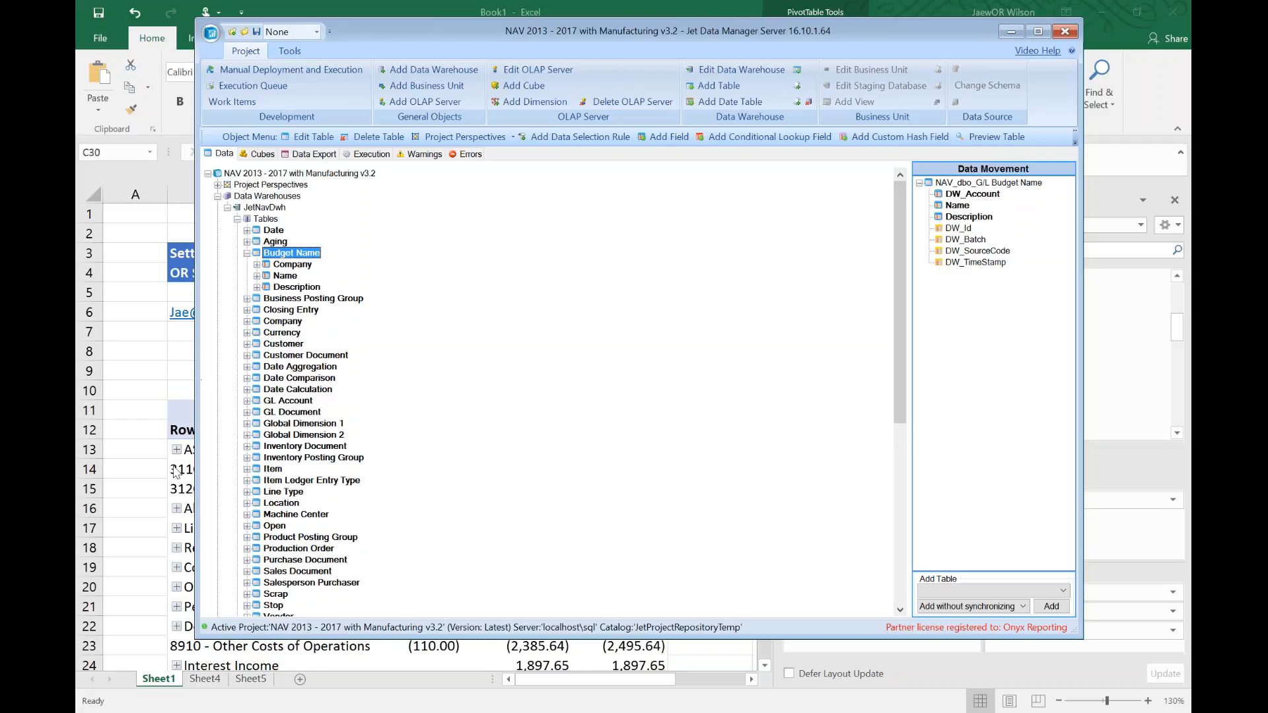
{"action": "left_click", "coordinate": [258, 154]}
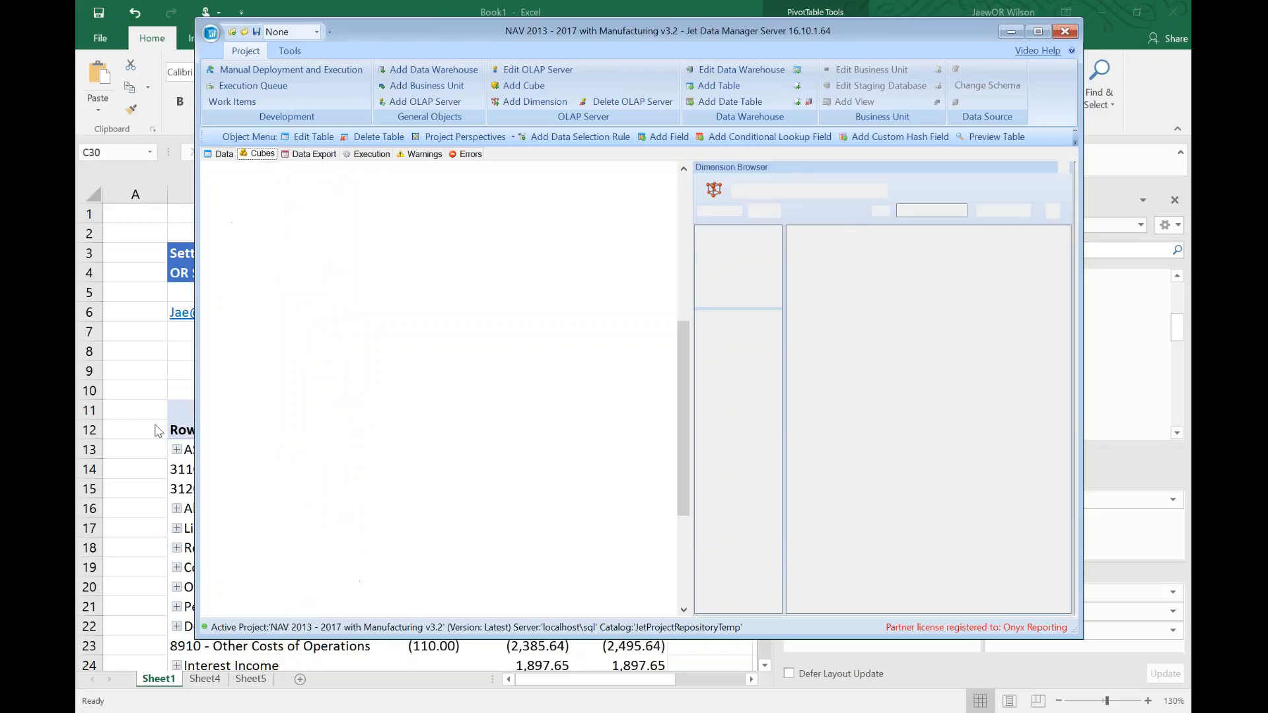